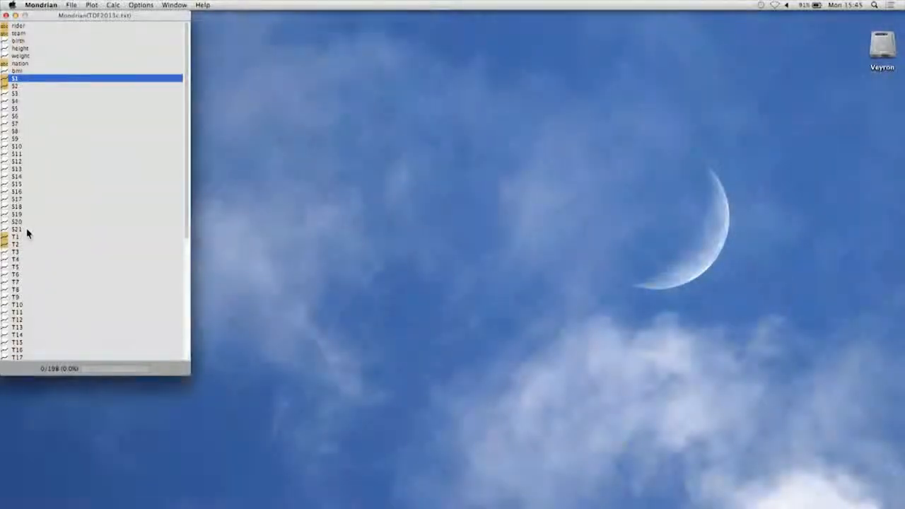
# - Create a missing value plot for the selected stage variables S1 to S21 and place it beside the variable list
pyautogui.click(92, 6)
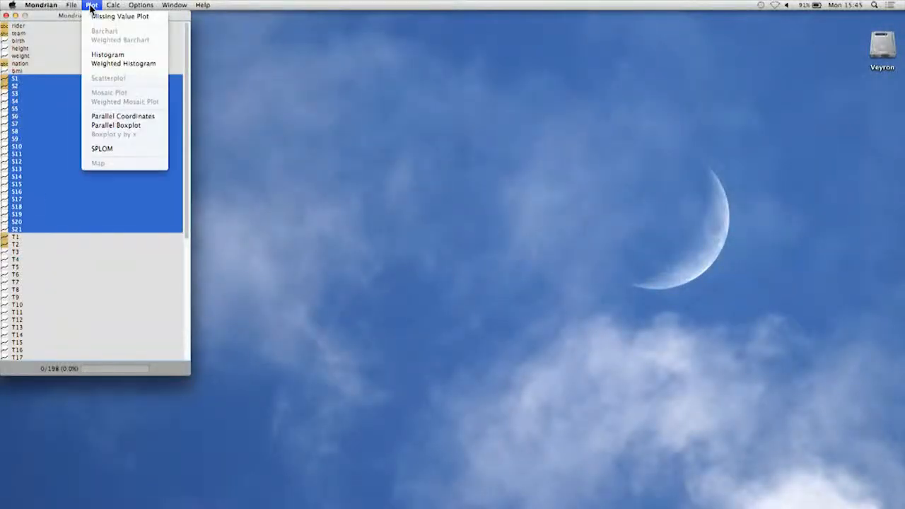
pyautogui.click(97, 19)
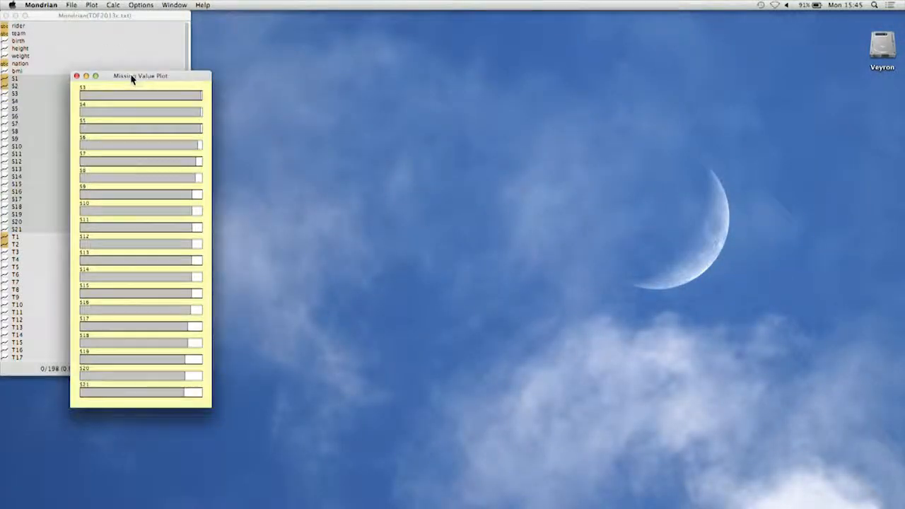
pyautogui.moveTo(131, 80); pyautogui.dragTo(279, 32)
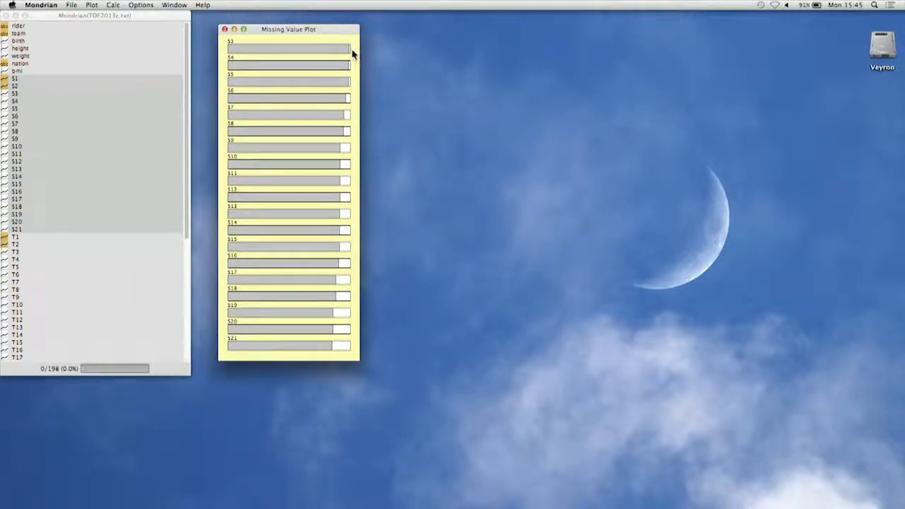
# - Query the missing count for S3 and highlight the missing cases of S21 in the missing value plot
pyautogui.moveTo(350, 53)
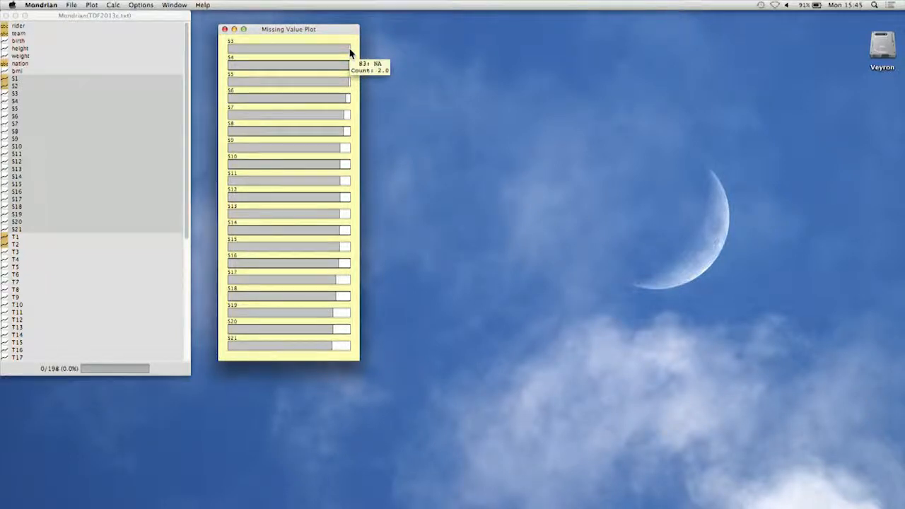
pyautogui.click(345, 346)
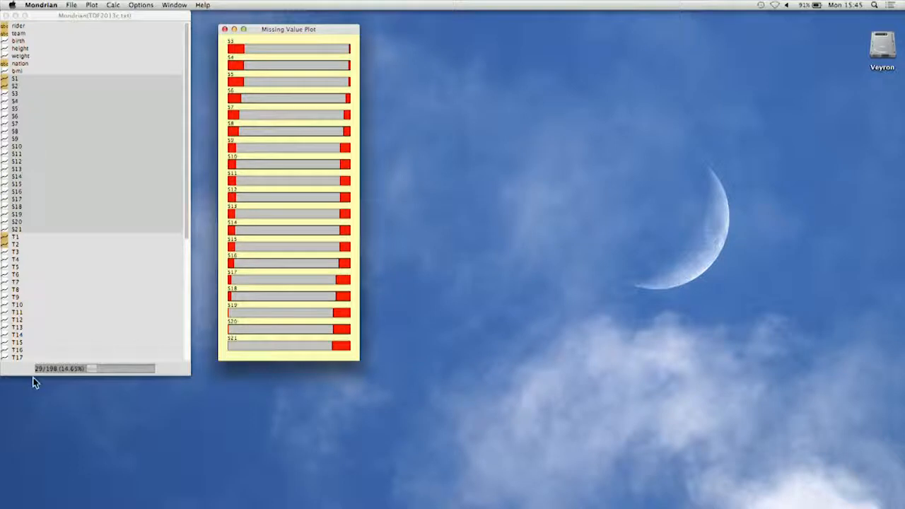
pyautogui.moveTo(340, 349)
# - Create a barchart of the team variable and place it beside the missing value plot
pyautogui.click(27, 33)
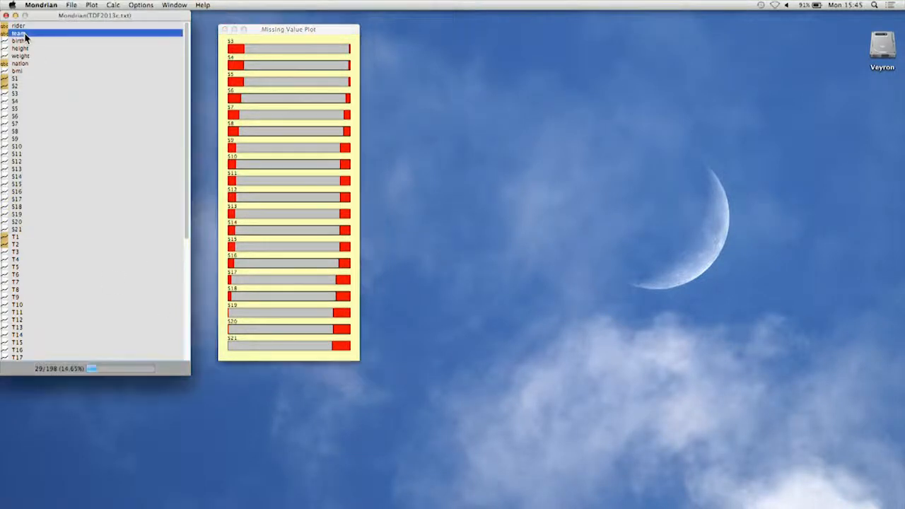
pyautogui.click(90, 5)
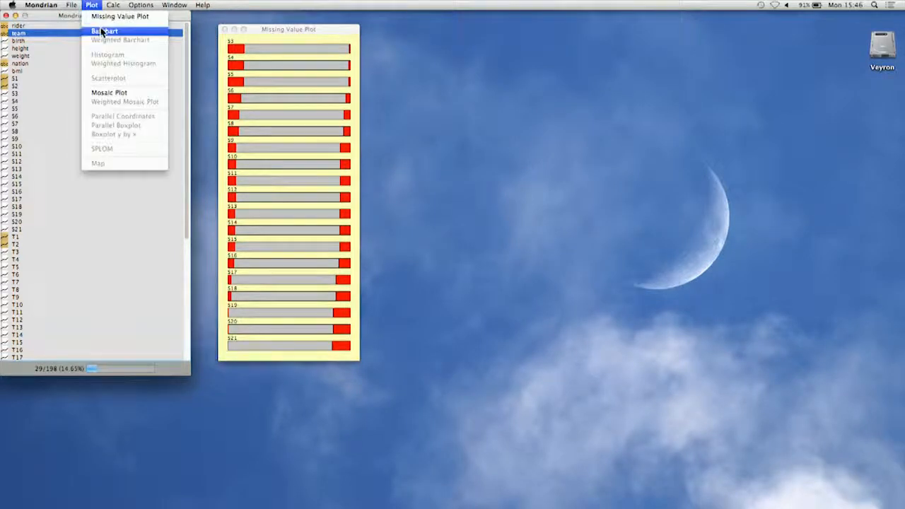
pyautogui.click(99, 30)
pyautogui.moveTo(94, 166); pyautogui.dragTo(485, 27)
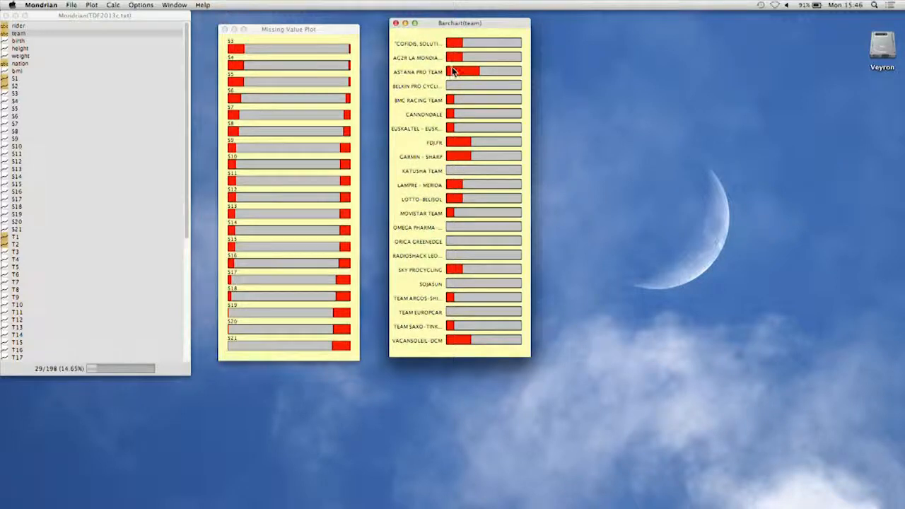
# - Query the highlighted share of ASTANA PRO TEAM and sort the team barchart by absolute selected
pyautogui.moveTo(473, 73)
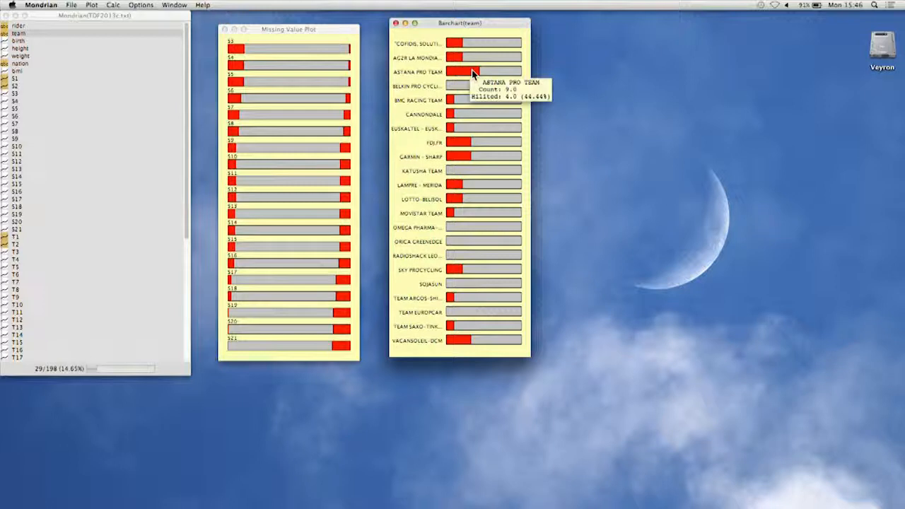
pyautogui.rightClick(527, 35)
pyautogui.moveTo(544, 48)
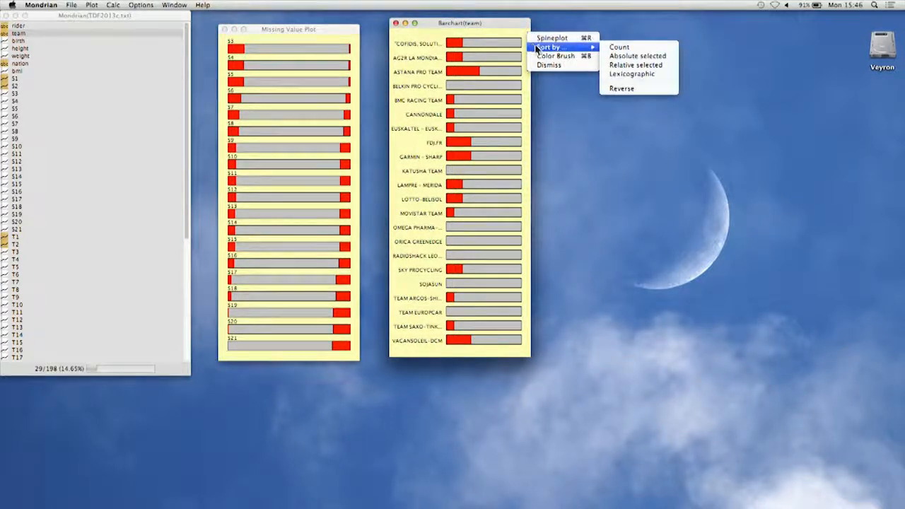
pyautogui.click(614, 56)
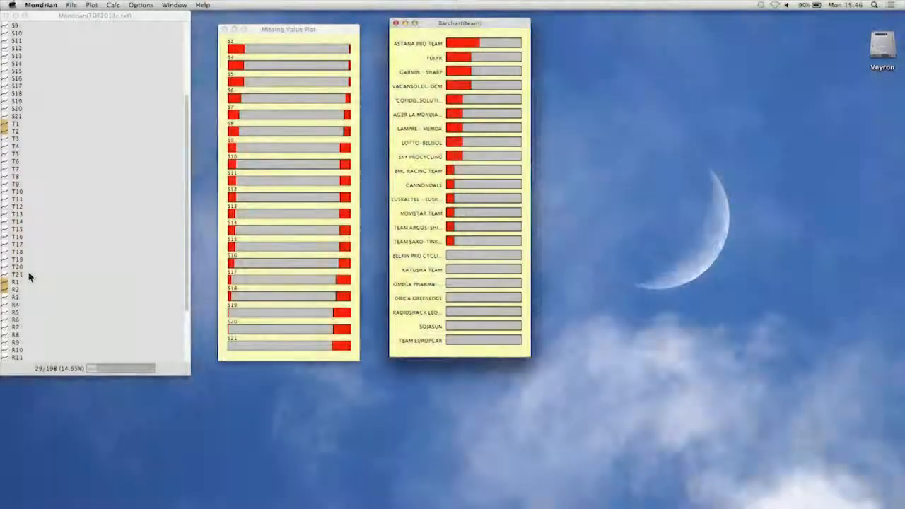
# - Create a histogram of T21, widen its window and move it clear of the variable list
pyautogui.click(27, 274)
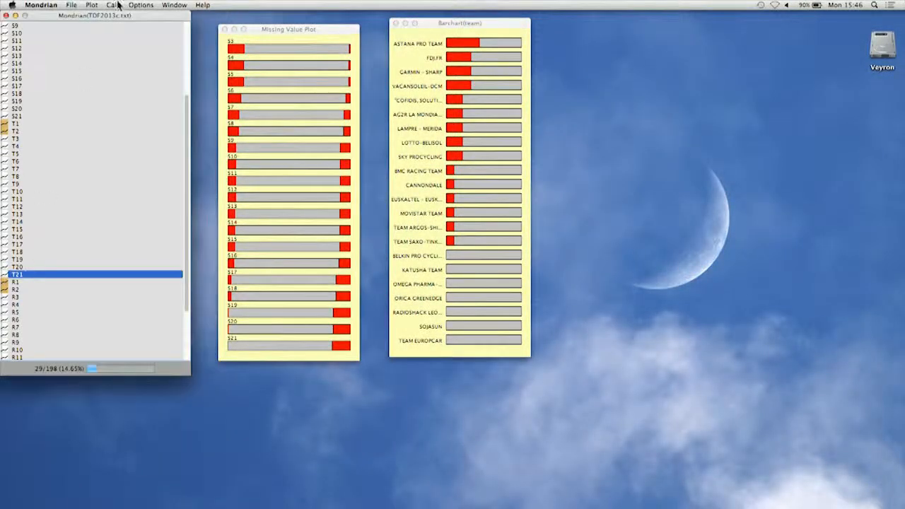
pyautogui.click(92, 5)
pyautogui.click(111, 58)
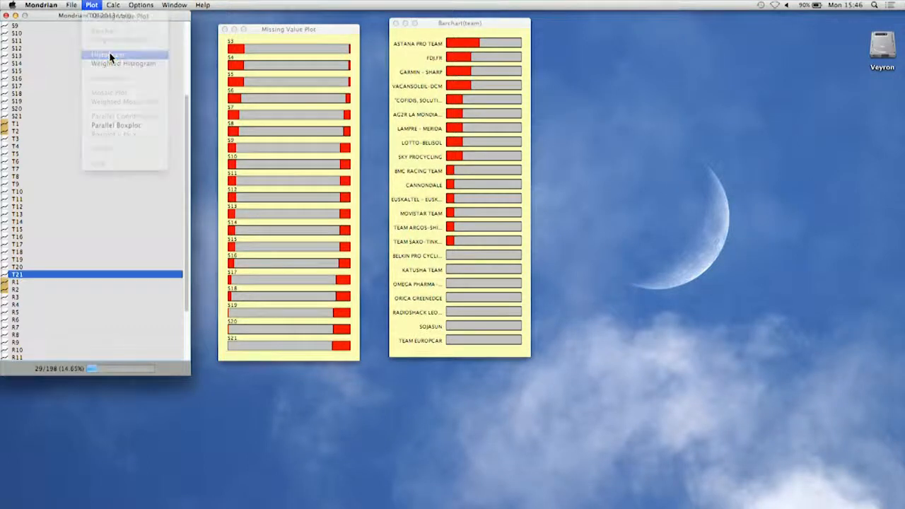
pyautogui.moveTo(287, 124); pyautogui.dragTo(814, 169)
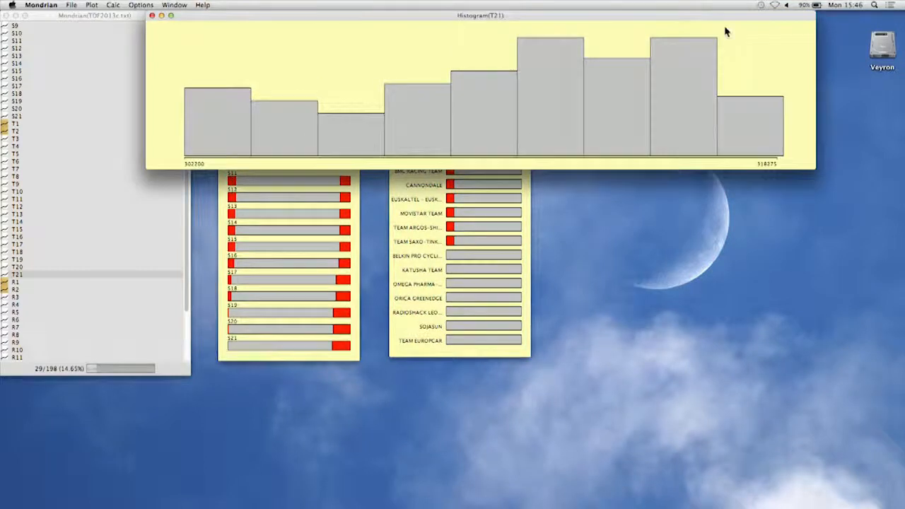
pyautogui.moveTo(719, 21); pyautogui.dragTo(771, 41)
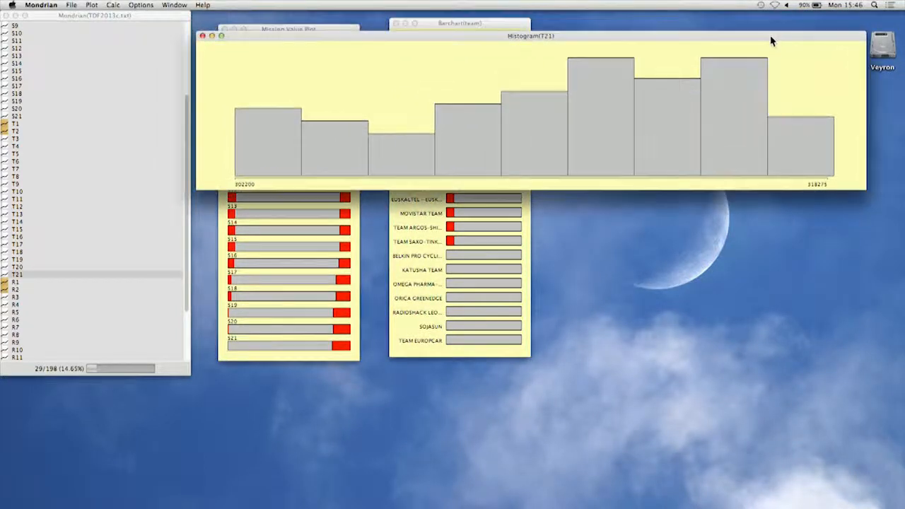
# - Set the T21 histogram's bin width to 180 and rescale it to the home view
pyautogui.rightClick(829, 86)
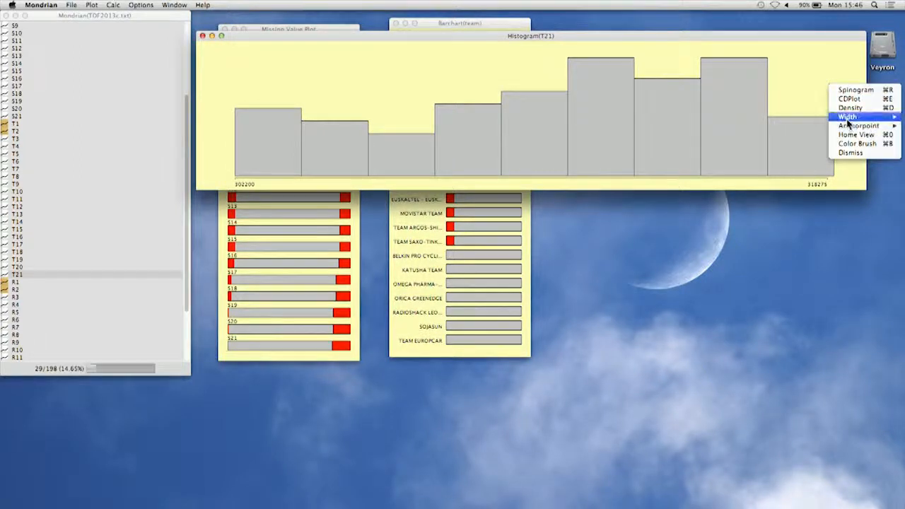
pyautogui.moveTo(848, 118)
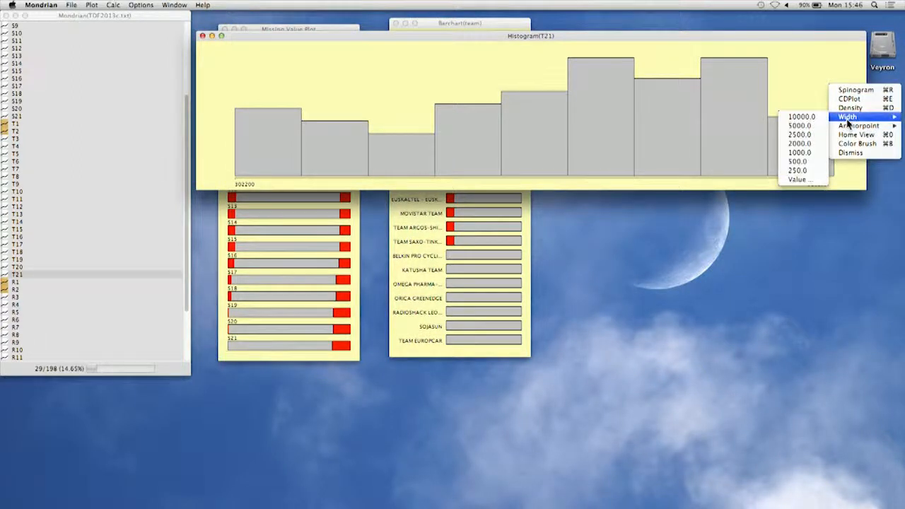
pyautogui.click(805, 180)
pyautogui.write('18')
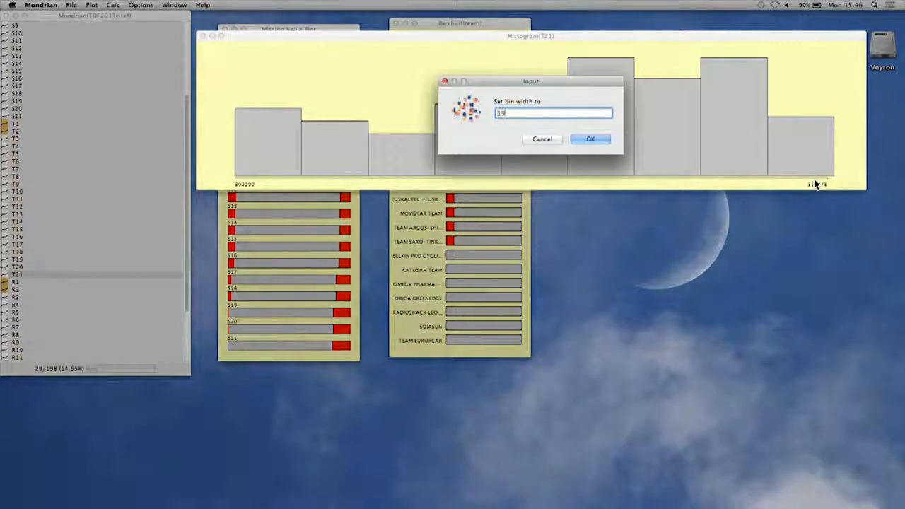
pyautogui.write('0')
pyautogui.press('Return')
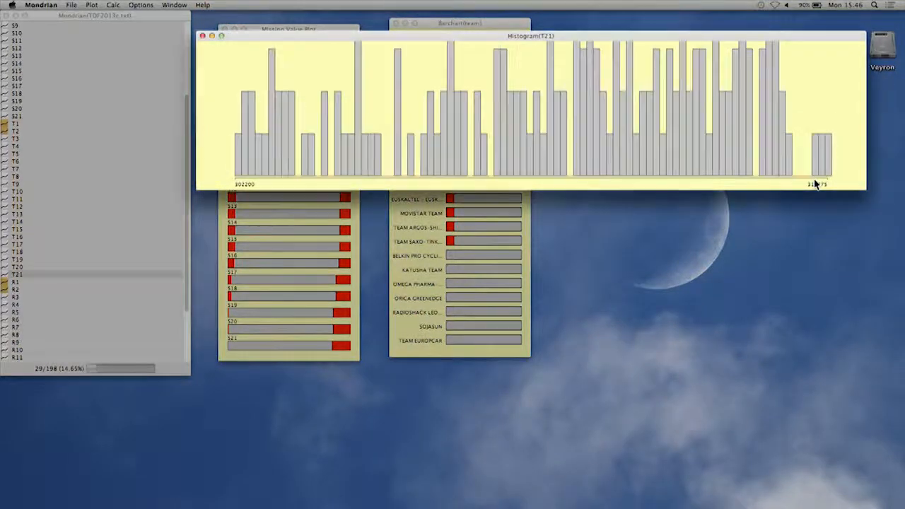
pyautogui.press('super+0')
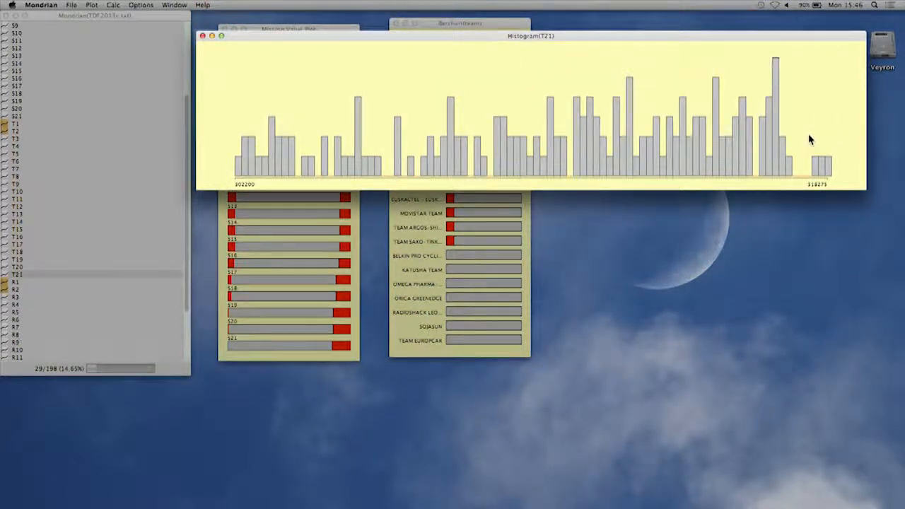
# - Highlight the histogram bar with the lowest T21 times, followed by the bar with the highest
pyautogui.click(238, 162)
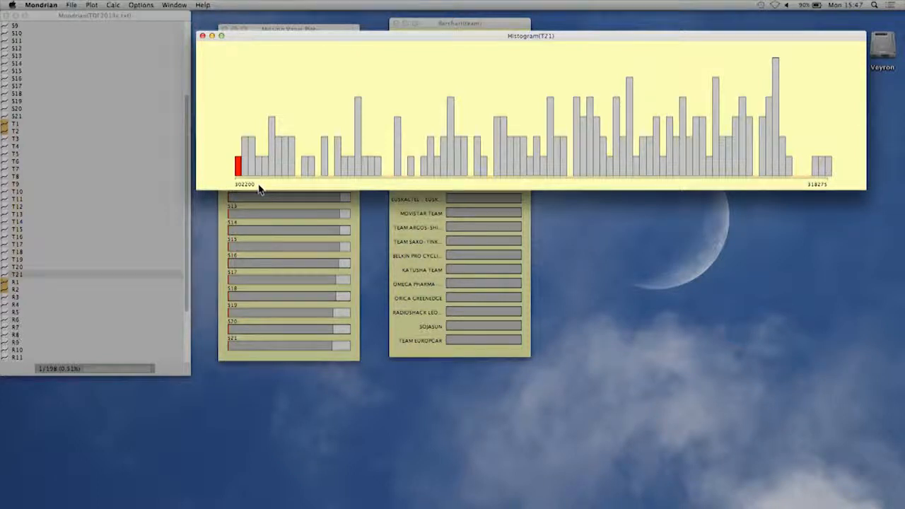
pyautogui.click(828, 172)
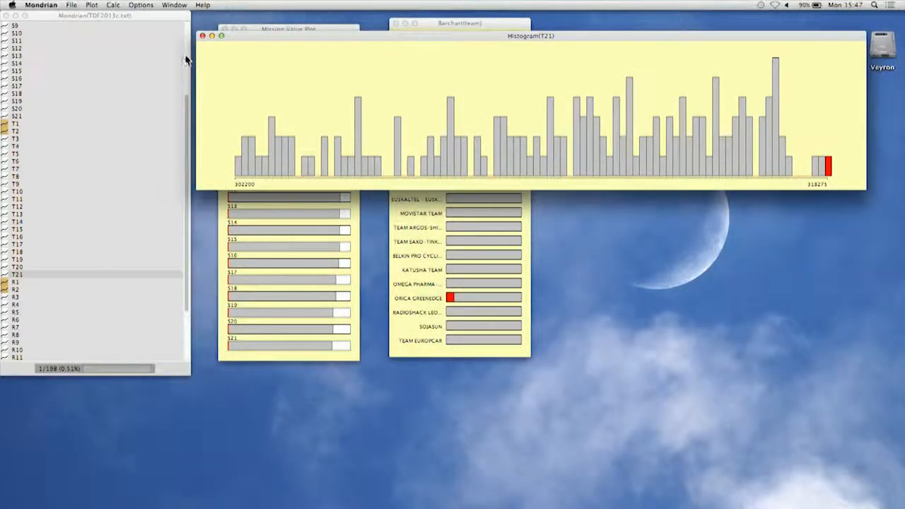
# - Create a barchart of the rider variable and find the highlighted rider in it
pyautogui.click(186, 60)
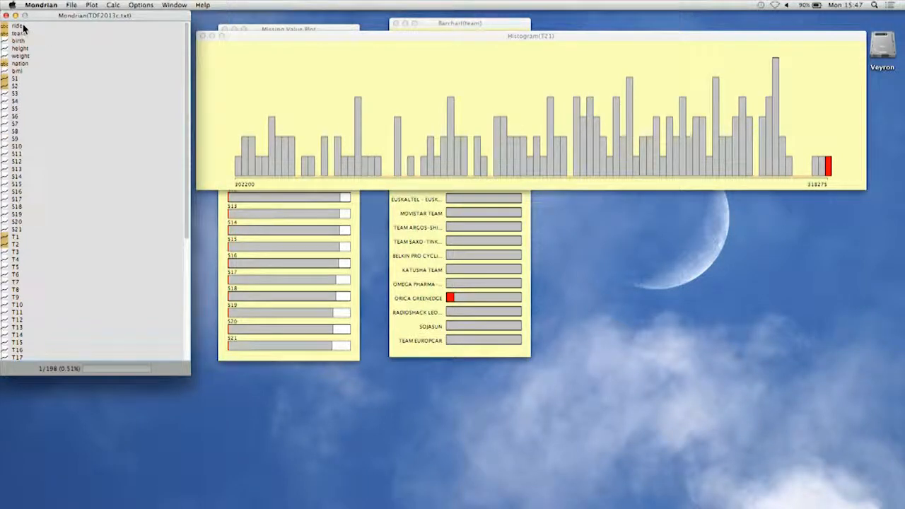
pyautogui.click(17, 25)
pyautogui.click(92, 5)
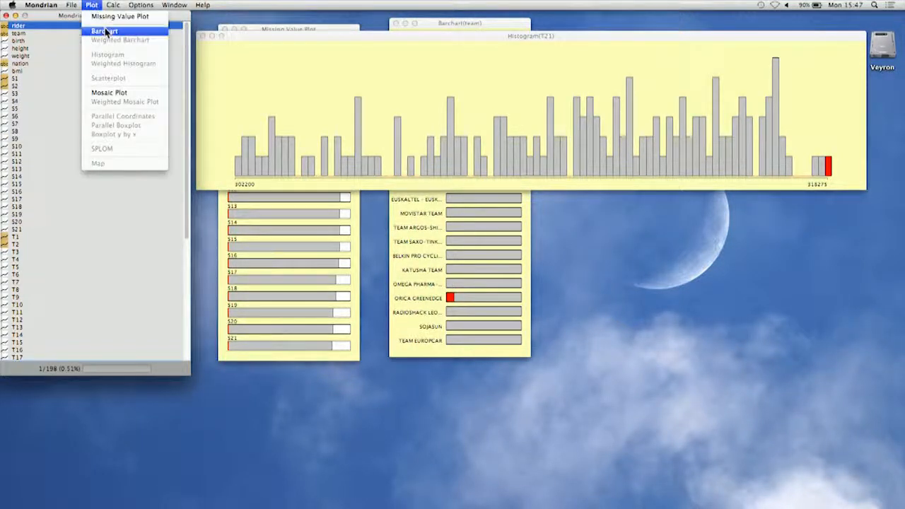
pyautogui.click(105, 31)
pyautogui.moveTo(278, 81); pyautogui.dragTo(280, 444)
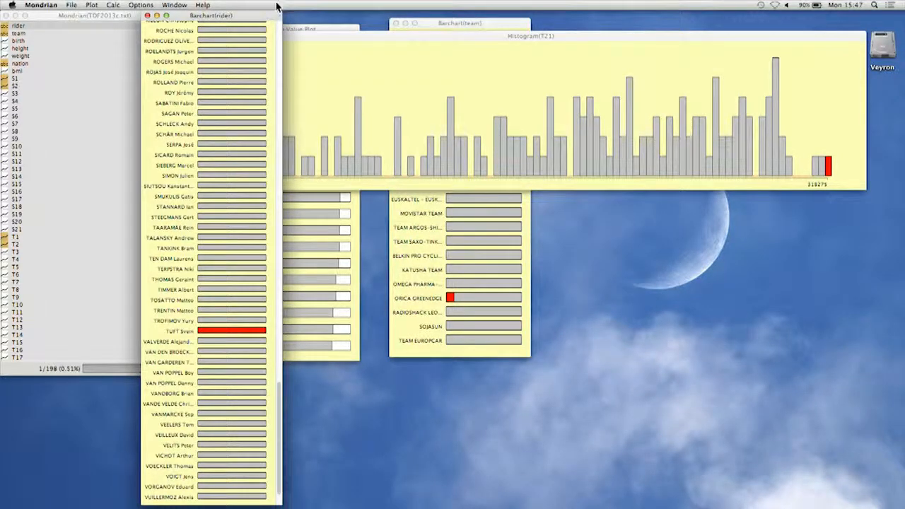
# - Move the rider barchart over the variable list and highlight Froome's bar in it
pyautogui.moveTo(261, 17); pyautogui.dragTo(178, 8)
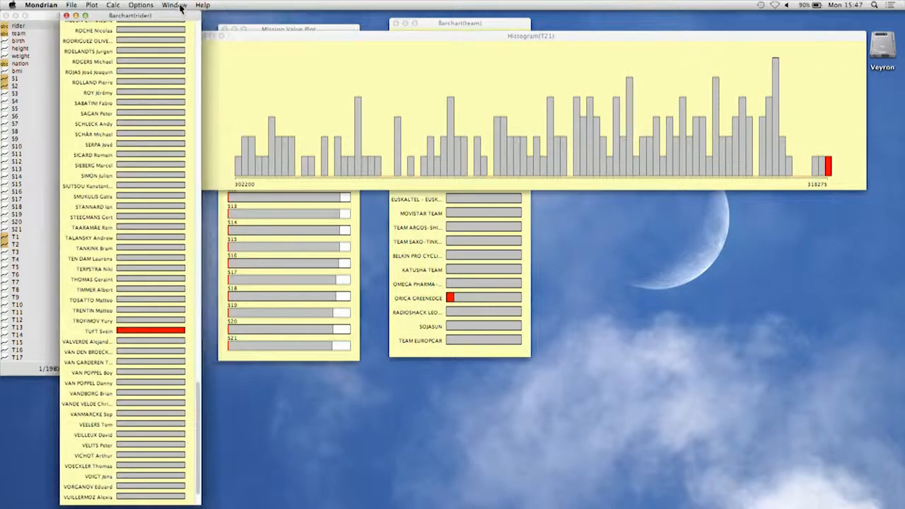
pyautogui.scroll(10, 180, 8)
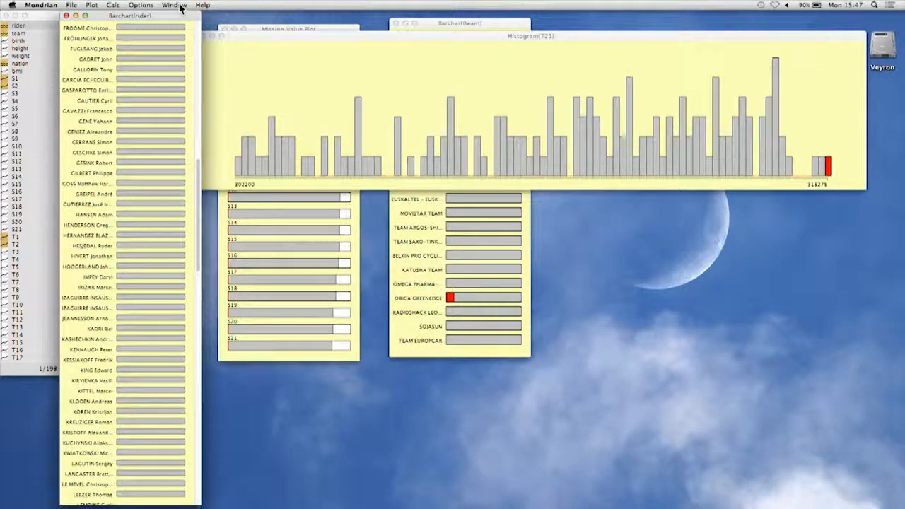
pyautogui.click(162, 29)
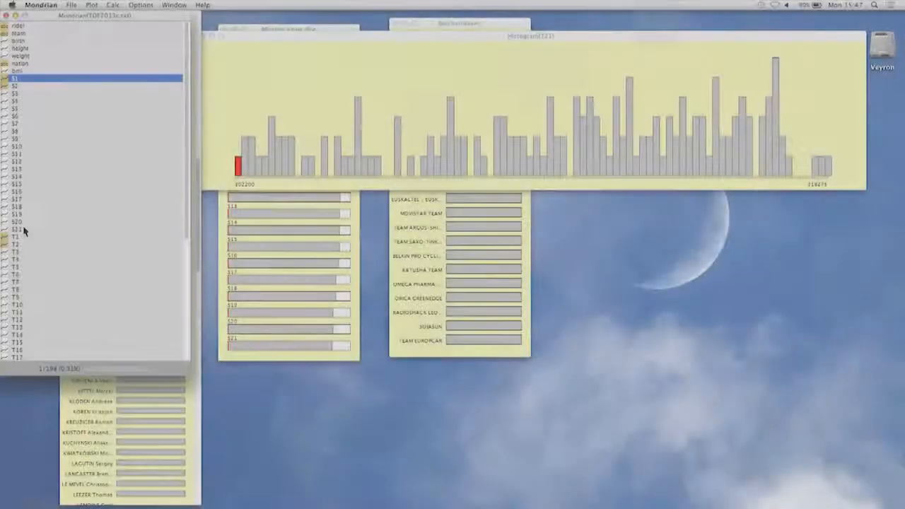
# - Create a parallel coordinates plot of S1 to S21, place it below the histogram bars and widen it
pyautogui.keyDown('shift'); pyautogui.click(24, 230); pyautogui.keyUp('shift')
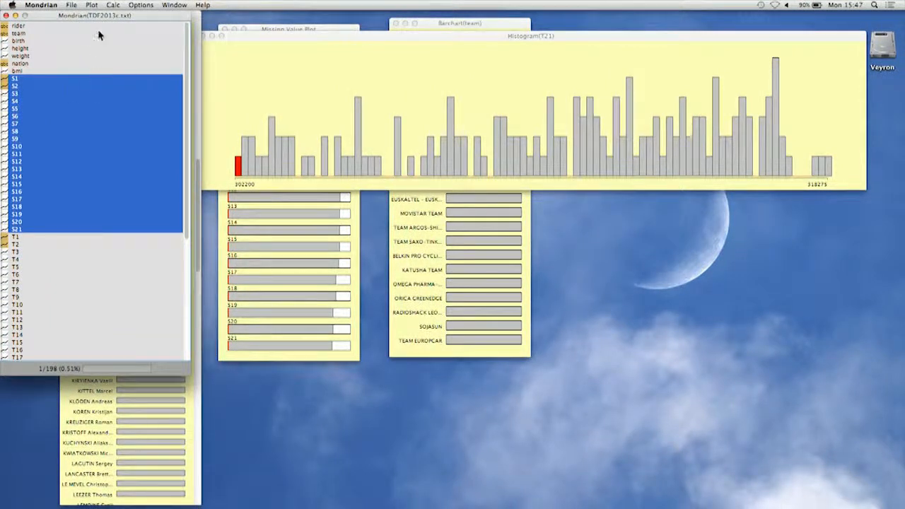
pyautogui.click(91, 5)
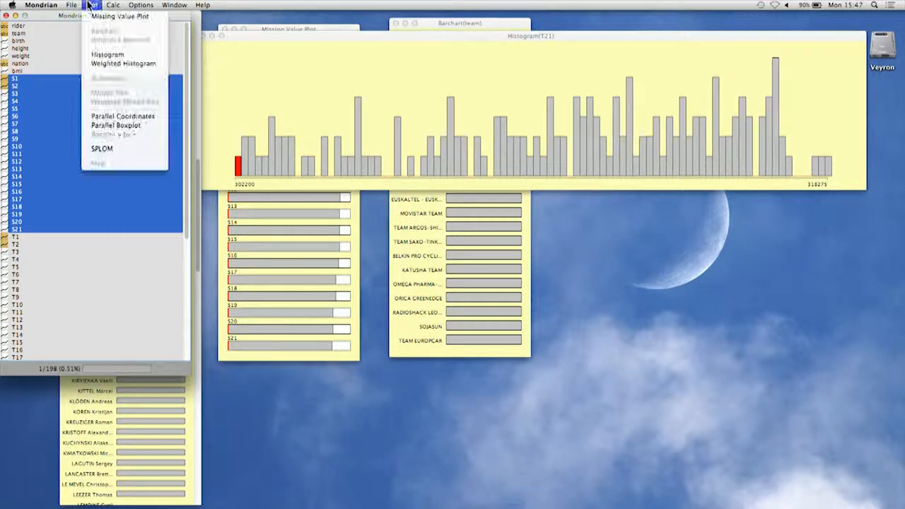
pyautogui.click(122, 116)
pyautogui.moveTo(364, 15); pyautogui.dragTo(425, 176)
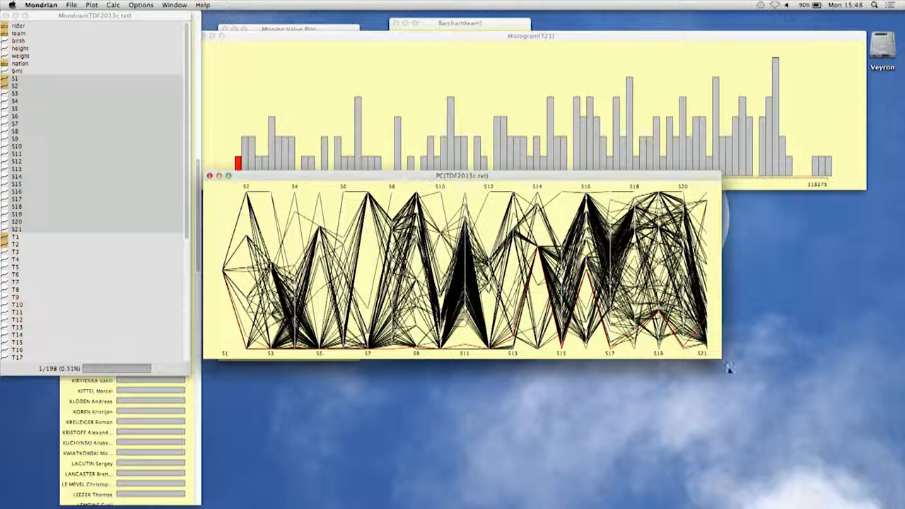
pyautogui.moveTo(718, 357); pyautogui.dragTo(885, 367)
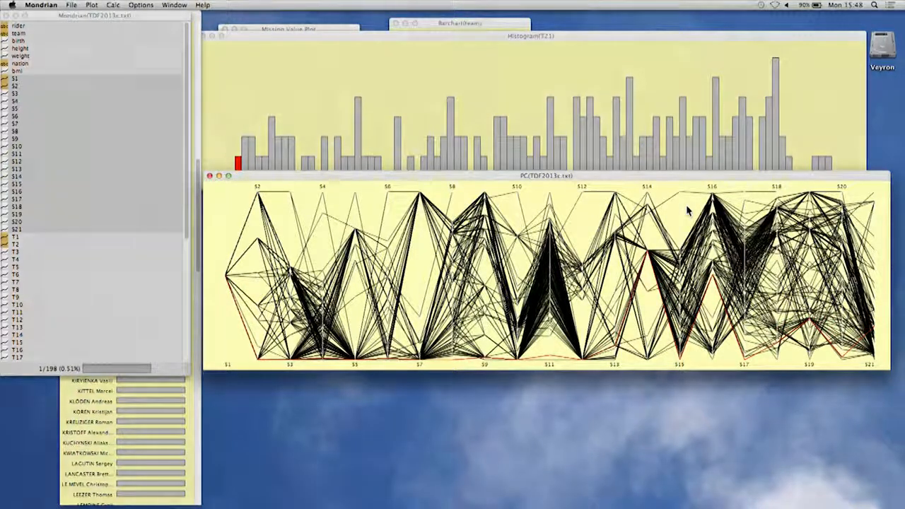
# - Switch the parallel coordinates plot to a common scale for all stage axes
pyautogui.rightClick(687, 210)
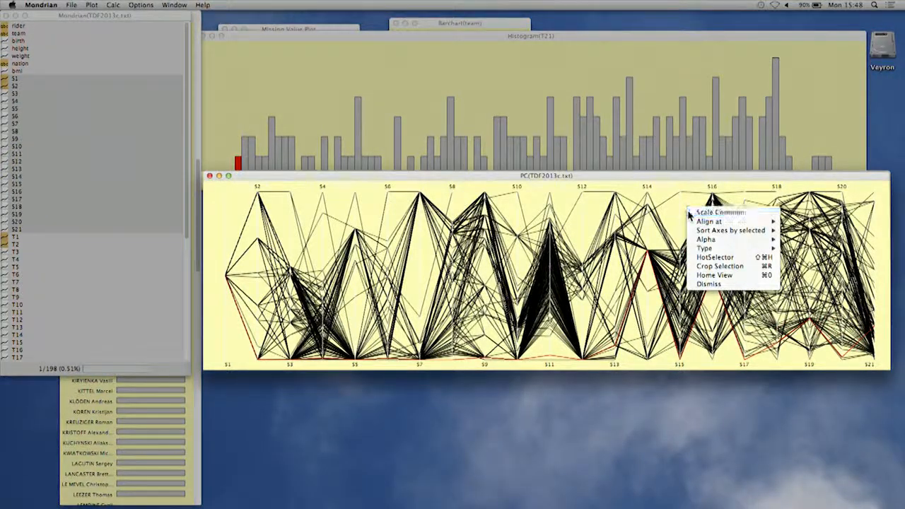
pyautogui.click(700, 213)
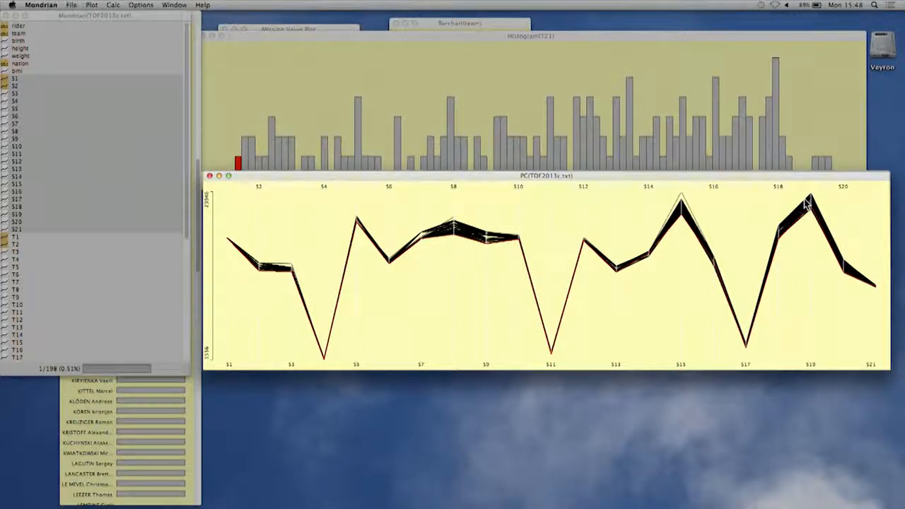
# - Align the stage axes of the parallel coordinates plot at the median and shrink the lines' vertical scale slightly
pyautogui.rightClick(728, 225)
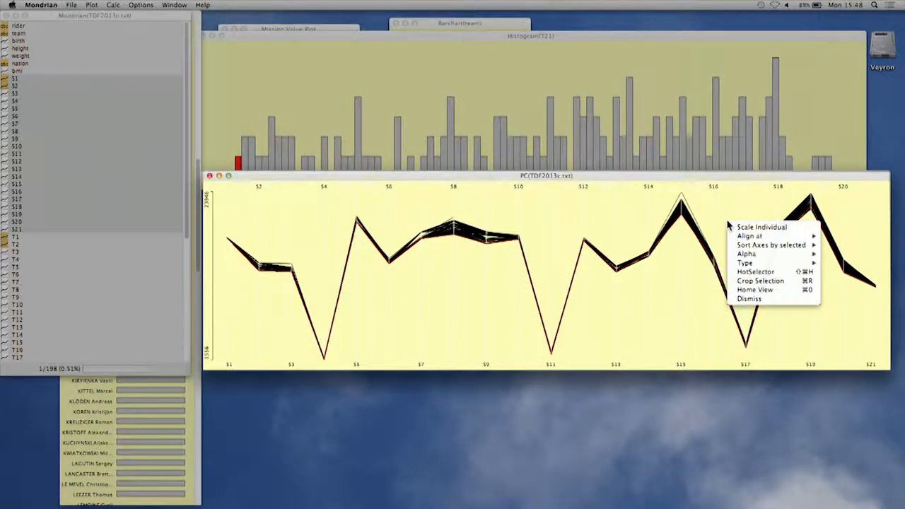
pyautogui.moveTo(749, 236)
pyautogui.click(836, 255)
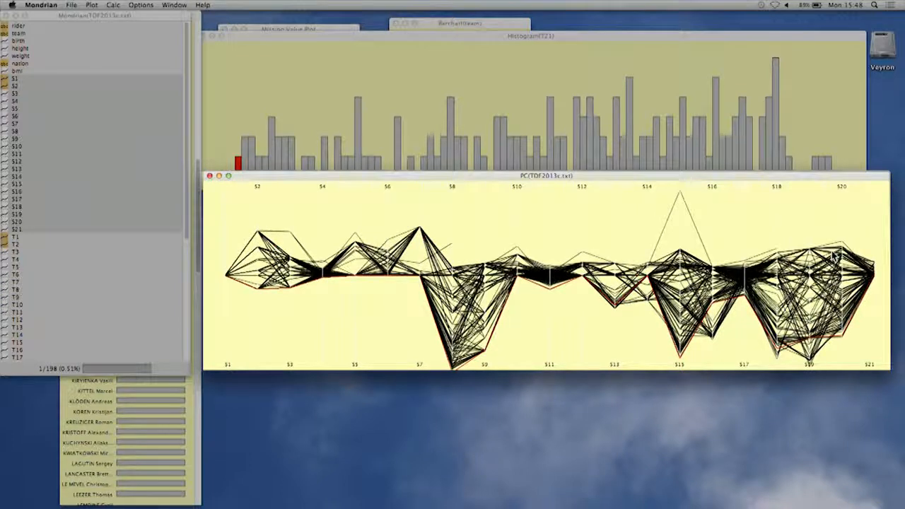
pyautogui.press('Down')
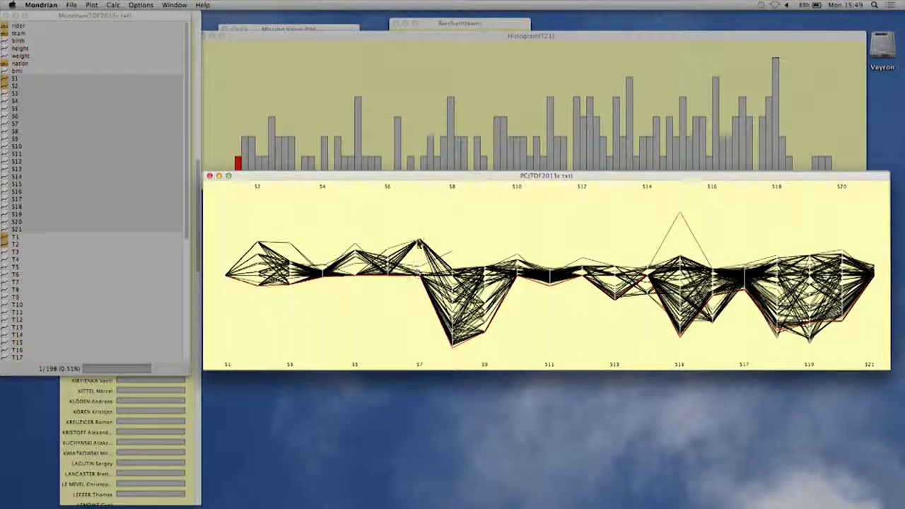
# - Highlight the slowest riders at S7, S5, S8 and S15 in turn and make the stage lines more transparent
pyautogui.moveTo(415, 231); pyautogui.dragTo(426, 251)
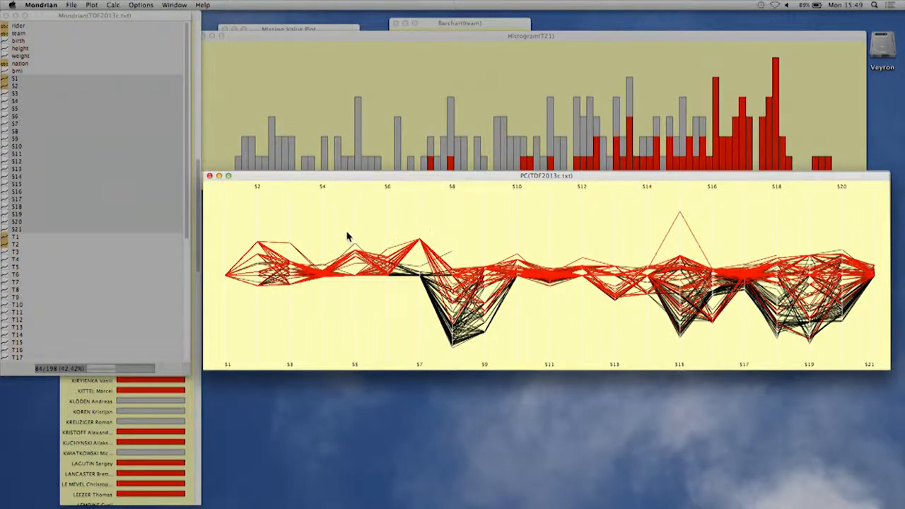
pyautogui.moveTo(346, 239); pyautogui.dragTo(361, 272)
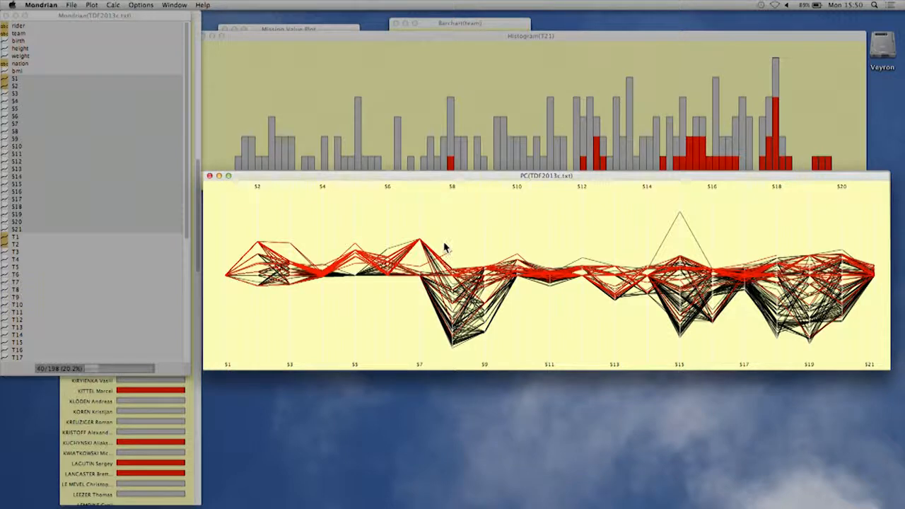
pyautogui.moveTo(444, 243); pyautogui.dragTo(456, 258)
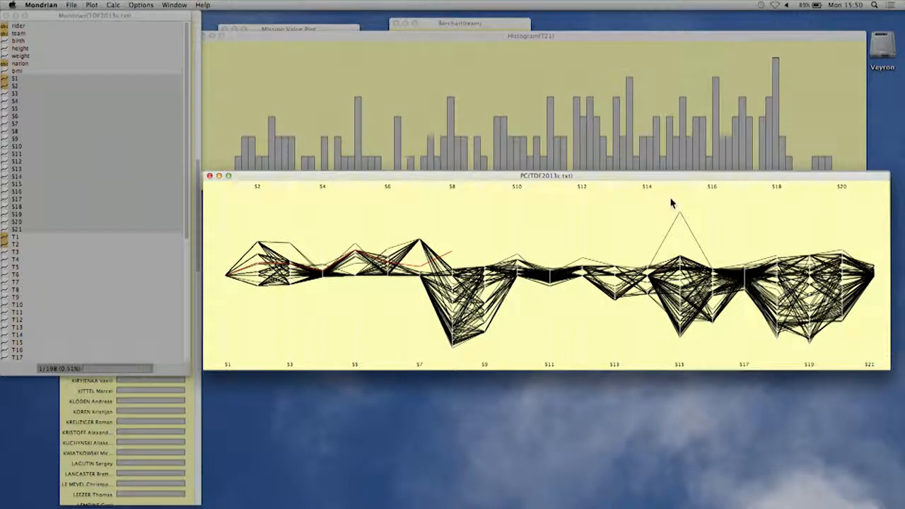
pyautogui.moveTo(675, 215); pyautogui.dragTo(683, 222)
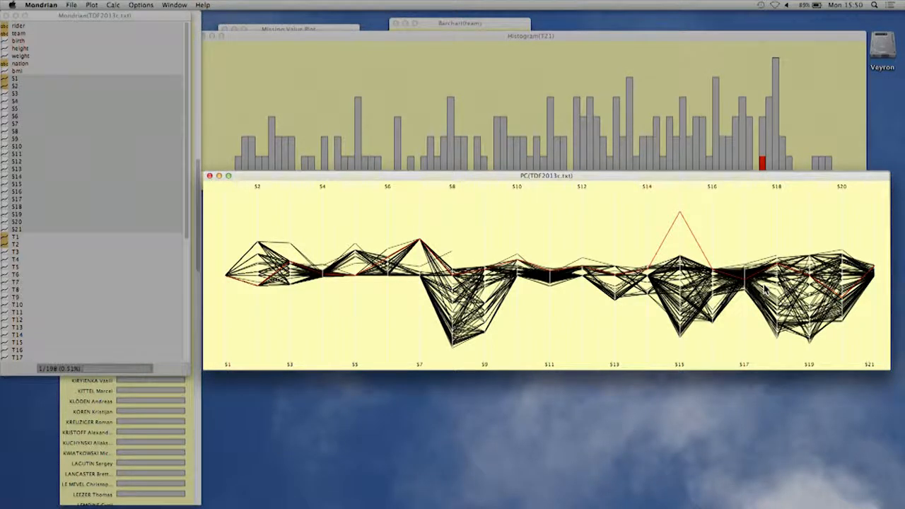
pyautogui.press('Left')
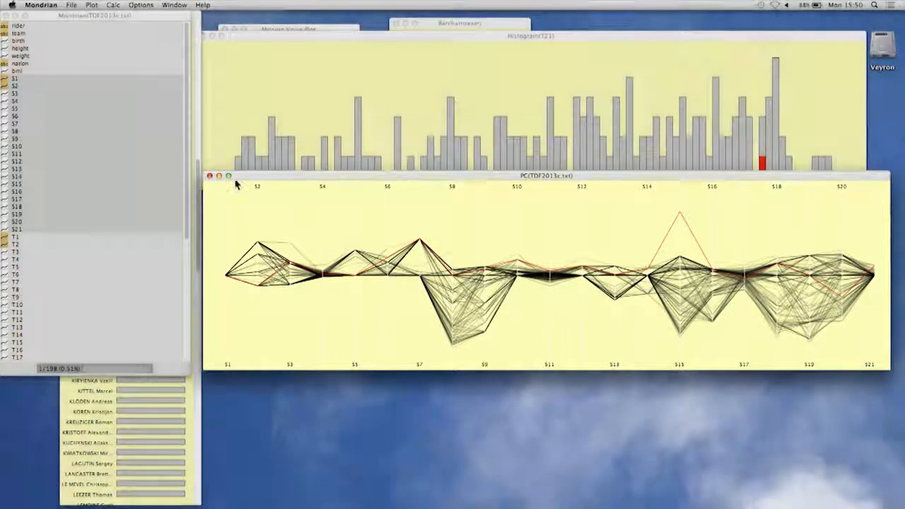
# - Highlight the lowest-time bar in the T21 histogram and move the stage plot down clear of the histogram
pyautogui.click(237, 164)
pyautogui.click(238, 164)
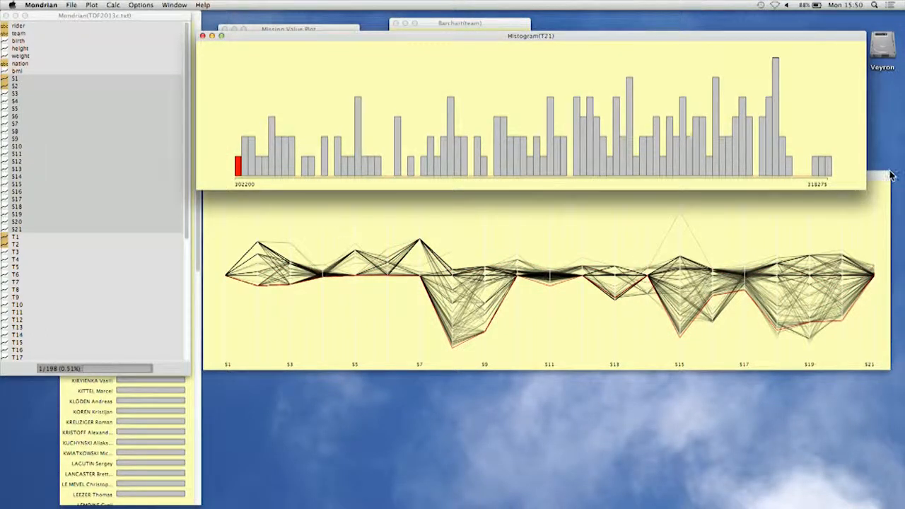
pyautogui.moveTo(889, 176); pyautogui.dragTo(881, 203)
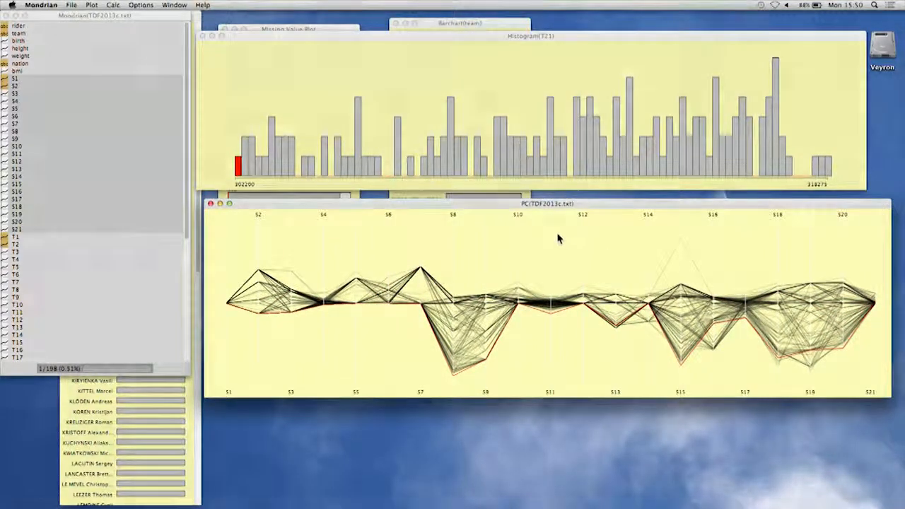
# - Align the stage axes at the highlighted case and adjust the transparency of the lines so their pattern stays readable
pyautogui.rightClick(563, 236)
pyautogui.moveTo(594, 249)
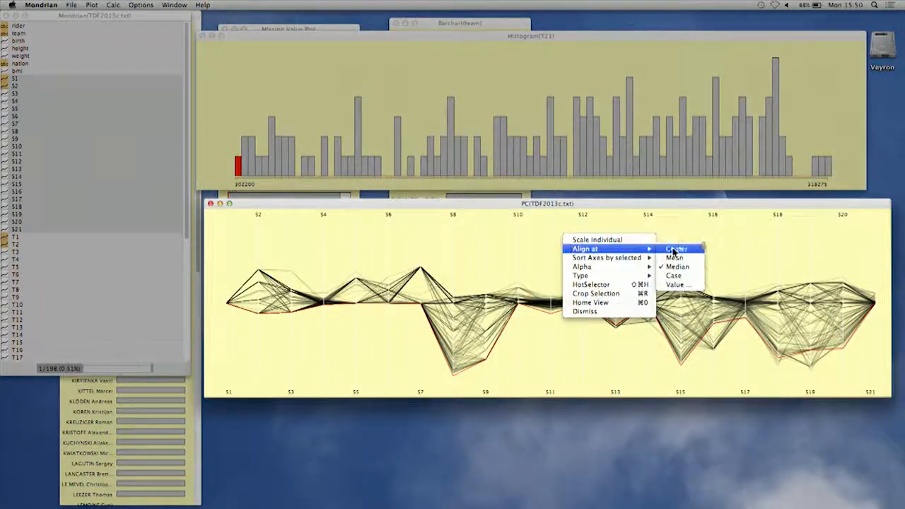
pyautogui.click(677, 275)
pyautogui.press('Left')
pyautogui.press('Left')
pyautogui.press('Left')
pyautogui.press('Left')
pyautogui.press('Left')
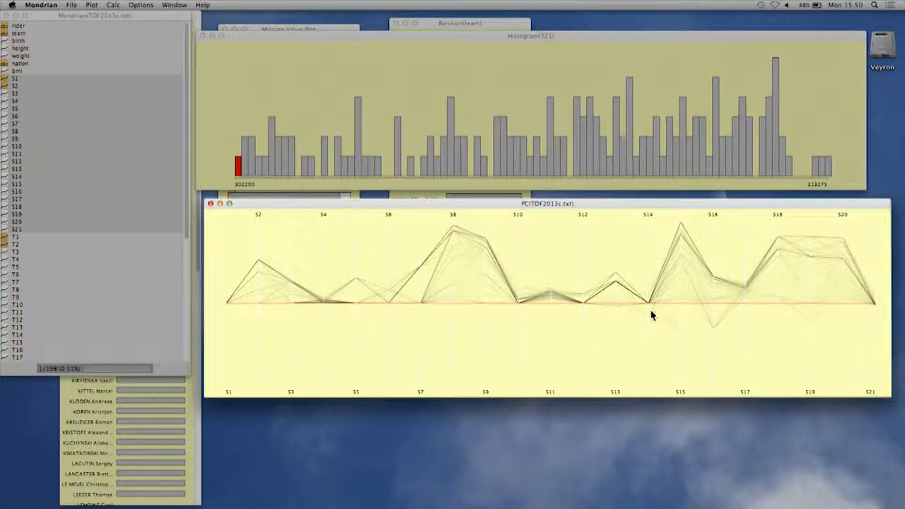
pyautogui.press('Right')
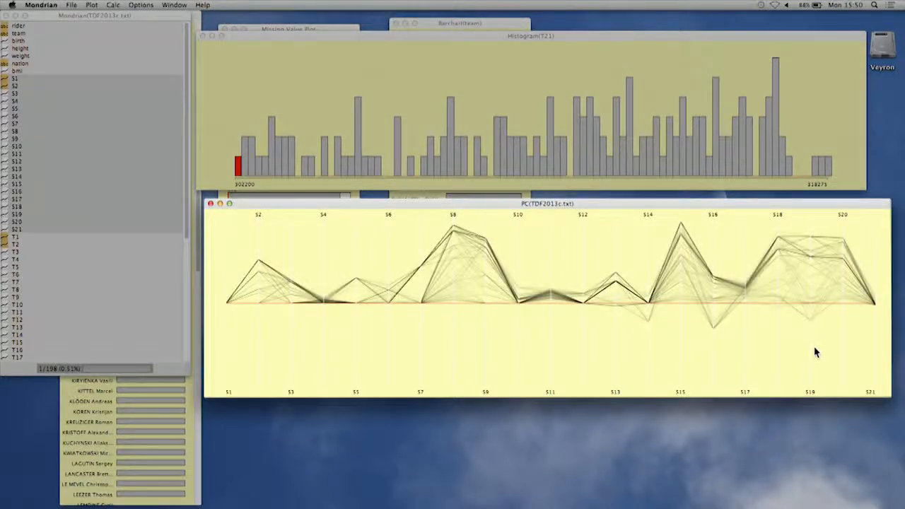
pyautogui.press('Right')
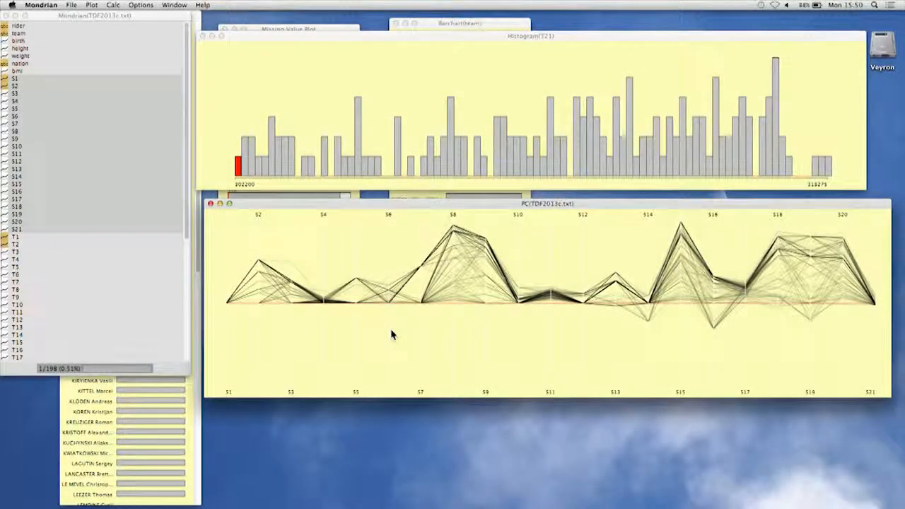
# - Create a parallel coordinates plot of T1 to T21 and place it below the histogram
pyautogui.click(18, 238)
pyautogui.scroll(-5, 77, 285)
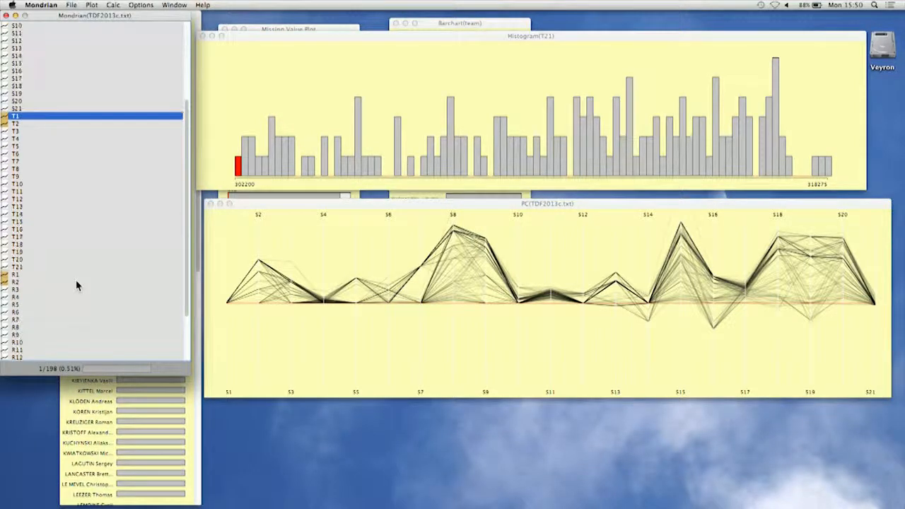
pyautogui.keyDown('shift'); pyautogui.click(21, 268); pyautogui.keyUp('shift')
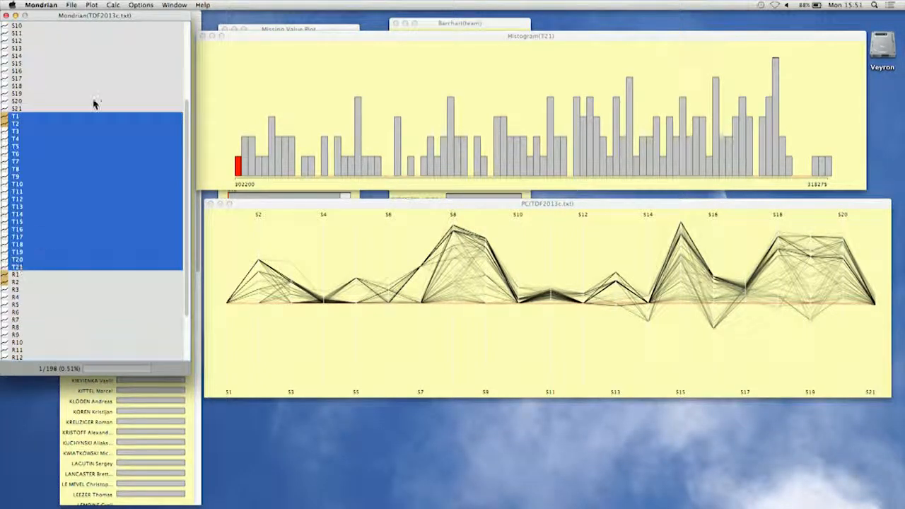
pyautogui.click(92, 5)
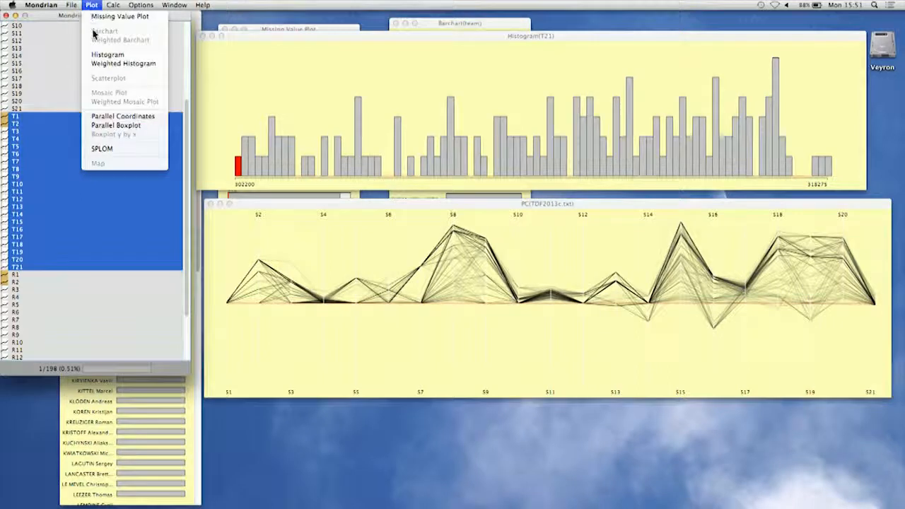
pyautogui.click(120, 116)
pyautogui.moveTo(395, 15); pyautogui.dragTo(474, 222)
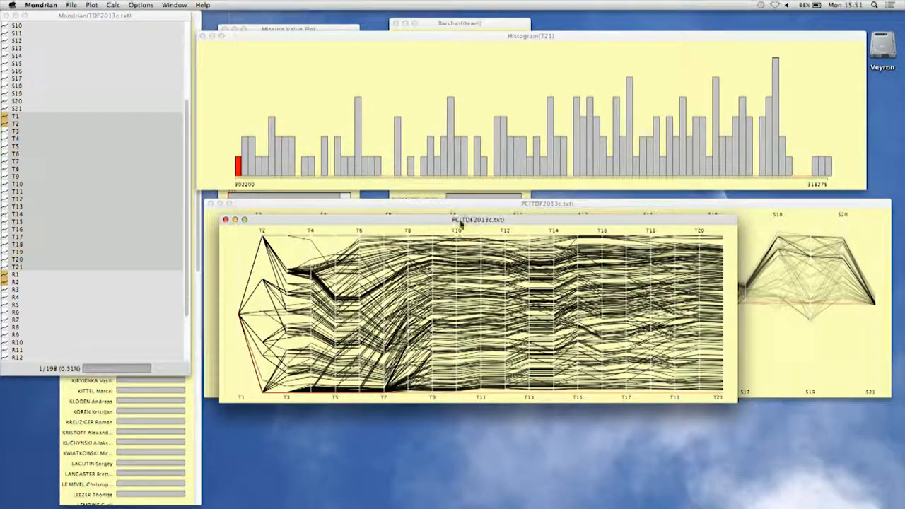
# - Switch the T1 to T21 plot to a common scale, aligned at the median and slightly shrunk vertically
pyautogui.rightClick(322, 246)
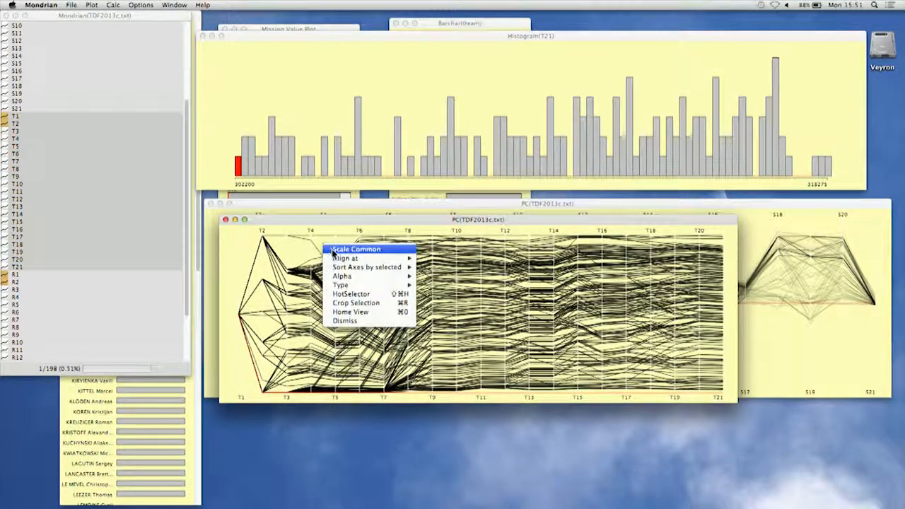
pyautogui.click(332, 252)
pyautogui.rightClick(341, 263)
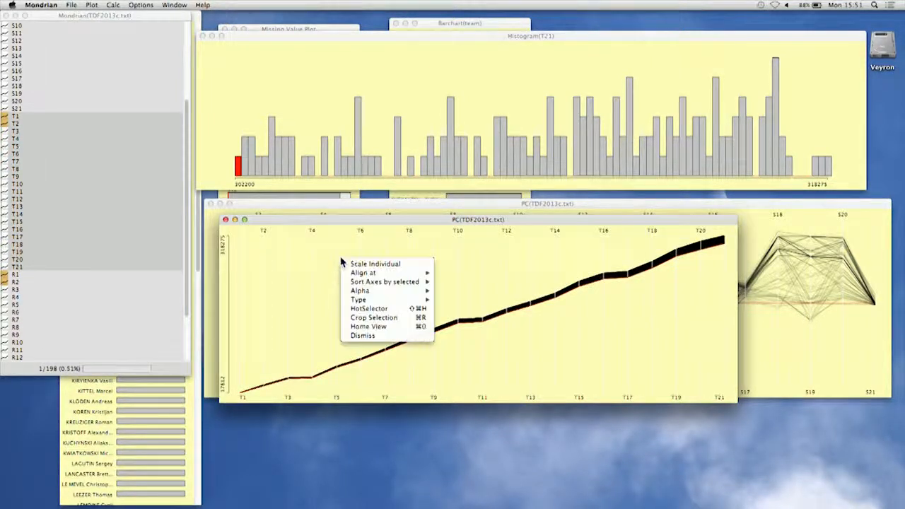
pyautogui.moveTo(417, 273)
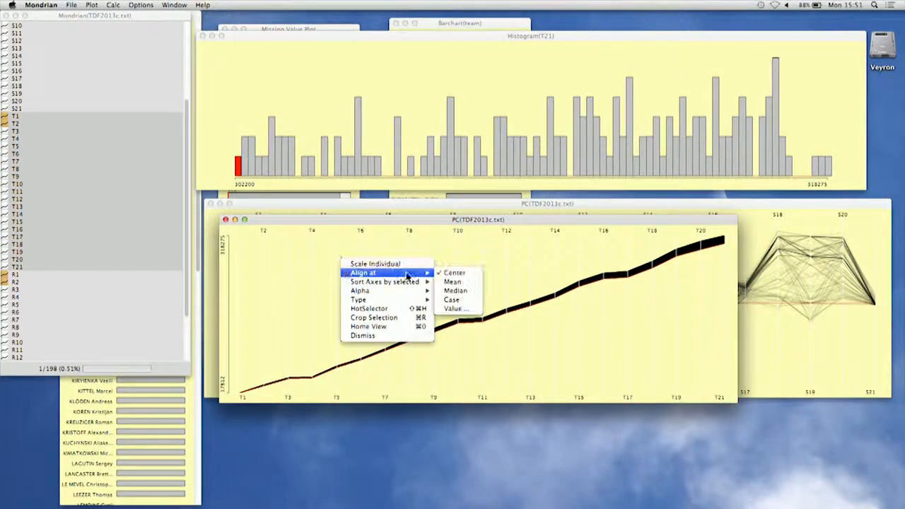
pyautogui.click(466, 291)
pyautogui.press('Down')
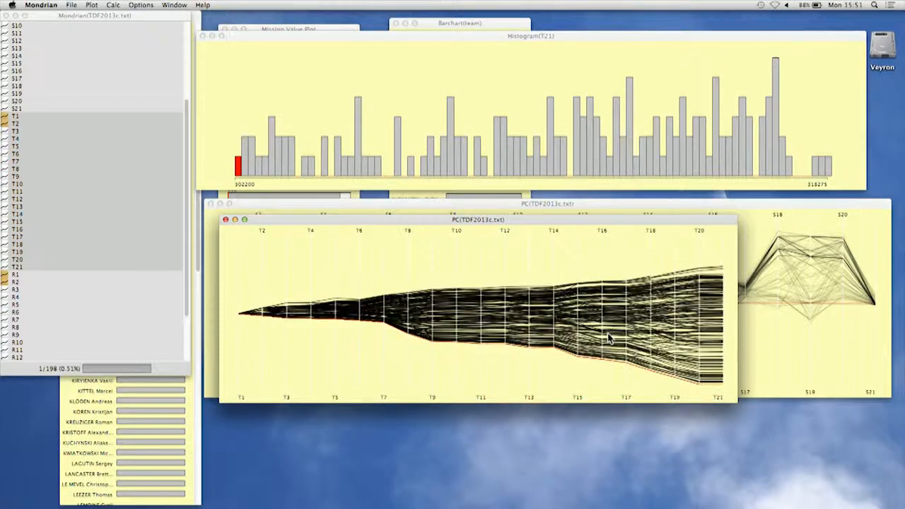
# - Move the T1 to T21 plot up over the histogram, enlarge it and clear the highlighting
pyautogui.moveTo(634, 224); pyautogui.dragTo(625, 74)
pyautogui.moveTo(725, 252); pyautogui.dragTo(831, 436)
pyautogui.click(793, 426)
# - Make the T1 to T21 lines more transparent, and briefly highlight the lowest line at T20 before clearing it
pyautogui.press('Left')
pyautogui.press('Left')
pyautogui.press('Left')
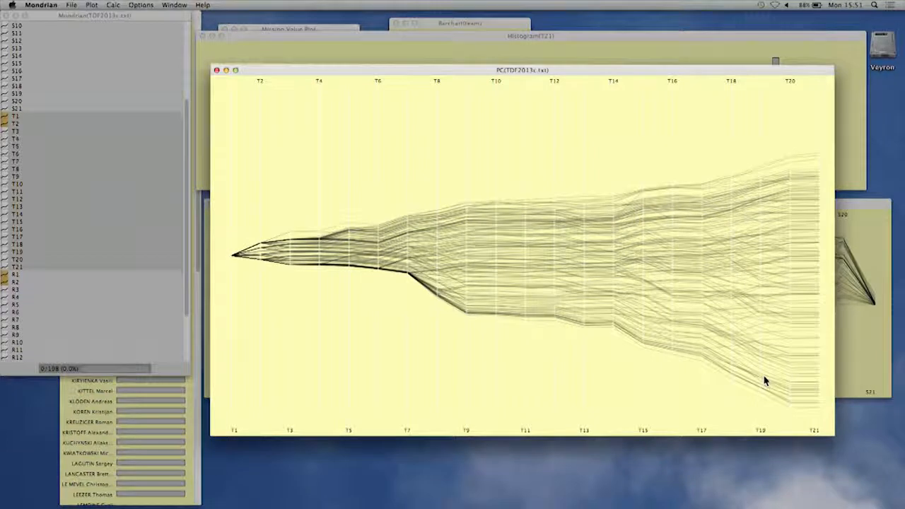
pyautogui.moveTo(786, 404); pyautogui.dragTo(801, 422)
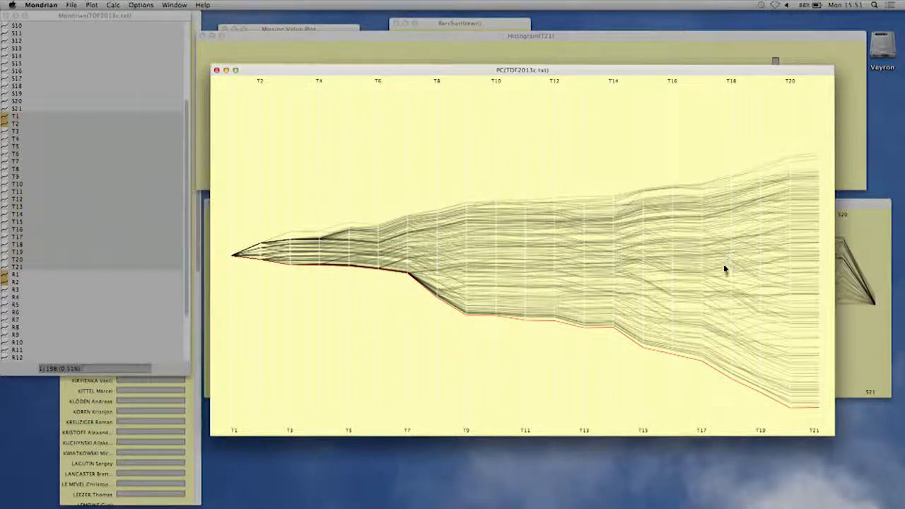
pyautogui.click(722, 302)
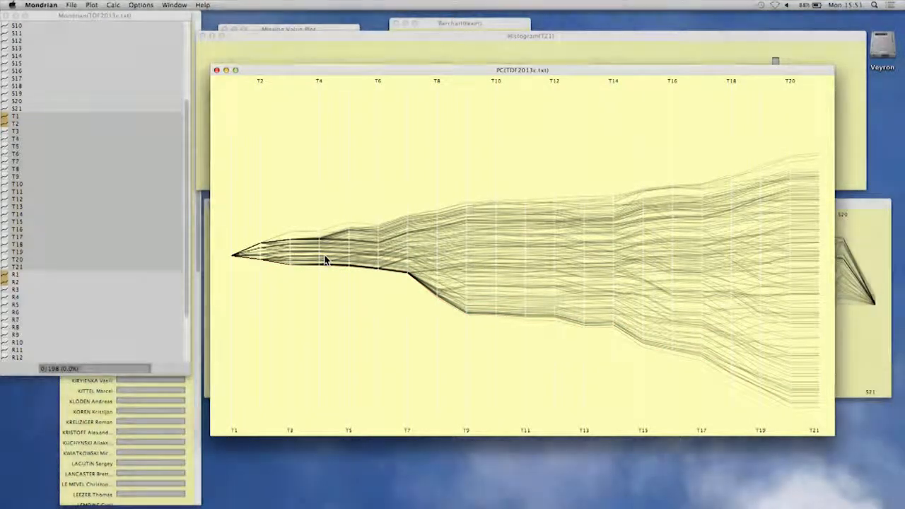
# - Create a parallel coordinates plot of the rank variables R1 to R21
pyautogui.scroll(-3, 82, 297)
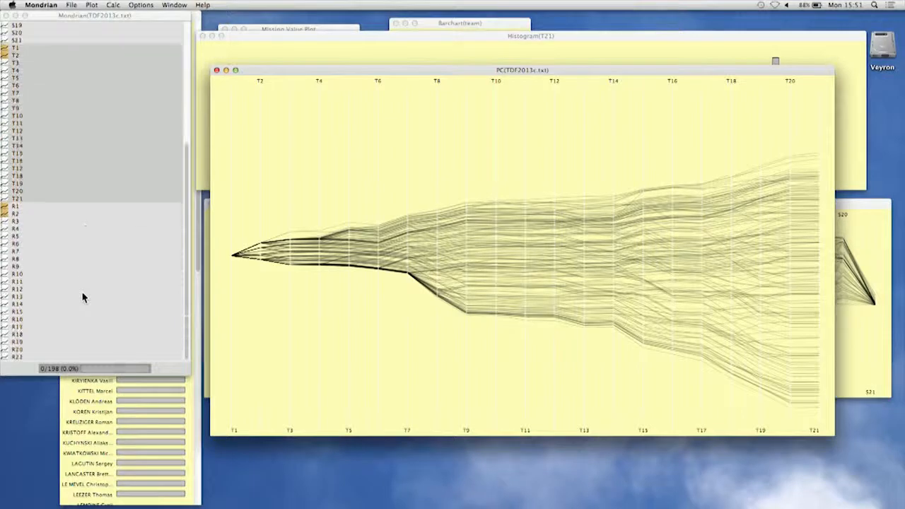
pyautogui.click(22, 206)
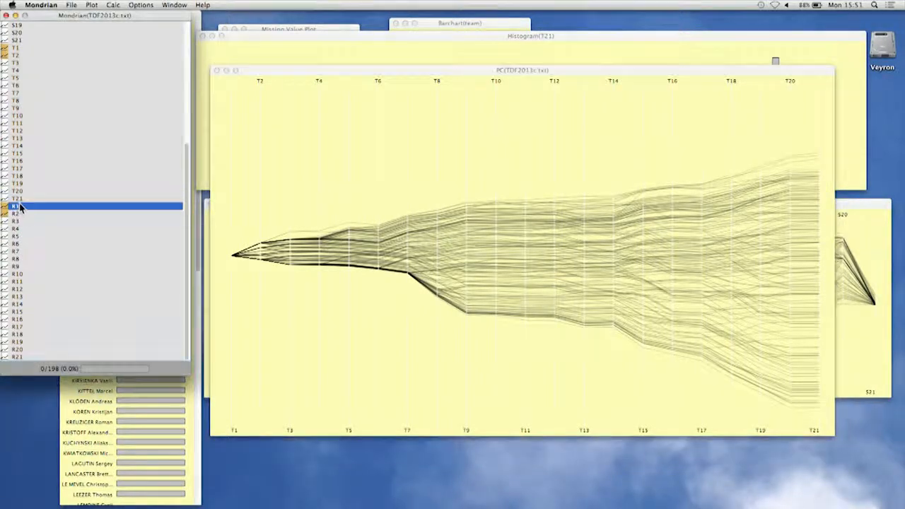
pyautogui.keyDown('shift'); pyautogui.click(22, 357); pyautogui.keyUp('shift')
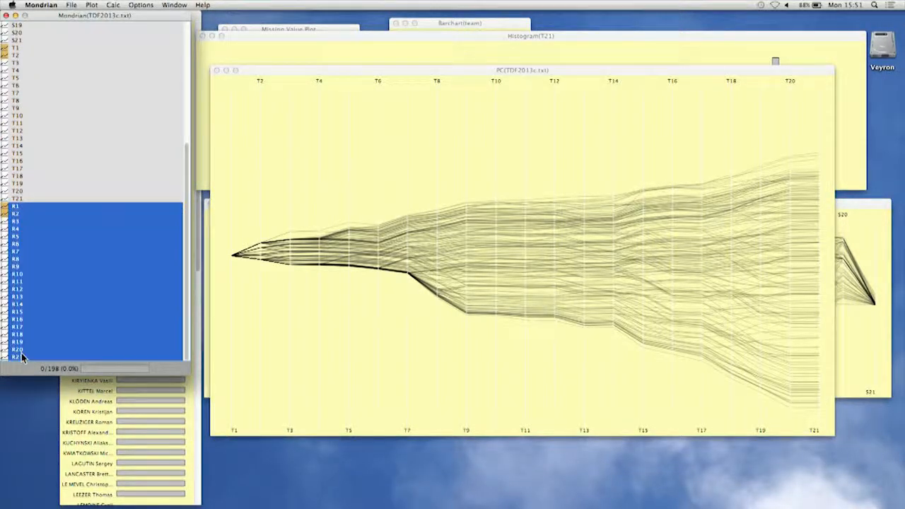
pyautogui.click(69, 5)
pyautogui.moveTo(92, 5)
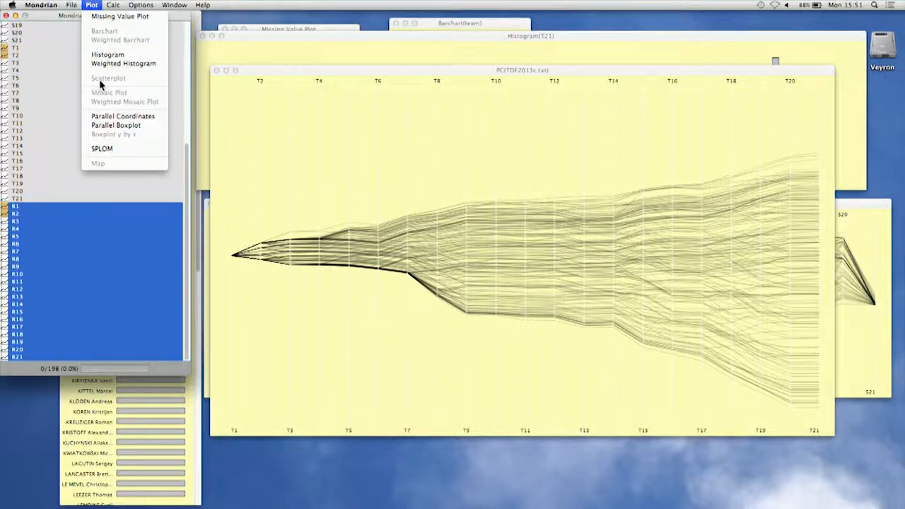
pyautogui.click(105, 118)
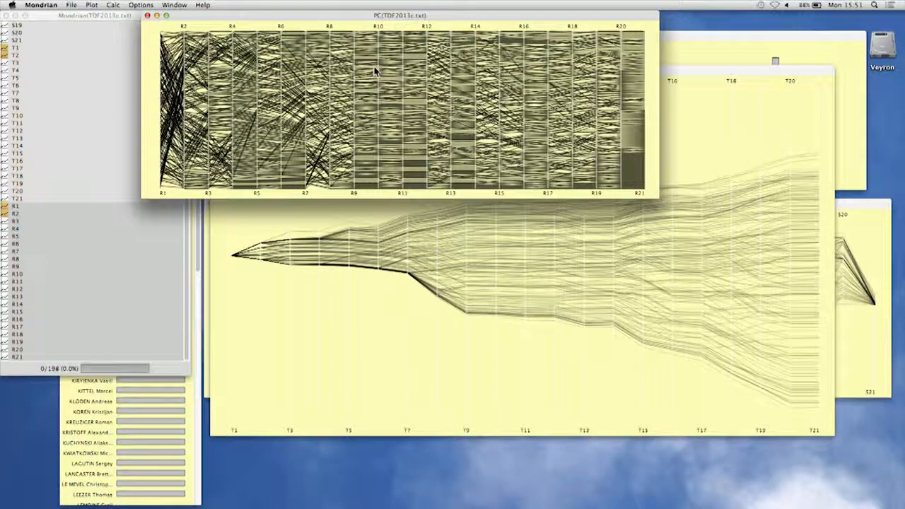
# - Move and enlarge the R1 to R21 plot over the total-time plot and switch it to a common scale
pyautogui.moveTo(346, 19); pyautogui.dragTo(422, 134)
pyautogui.moveTo(732, 309); pyautogui.dragTo(861, 366)
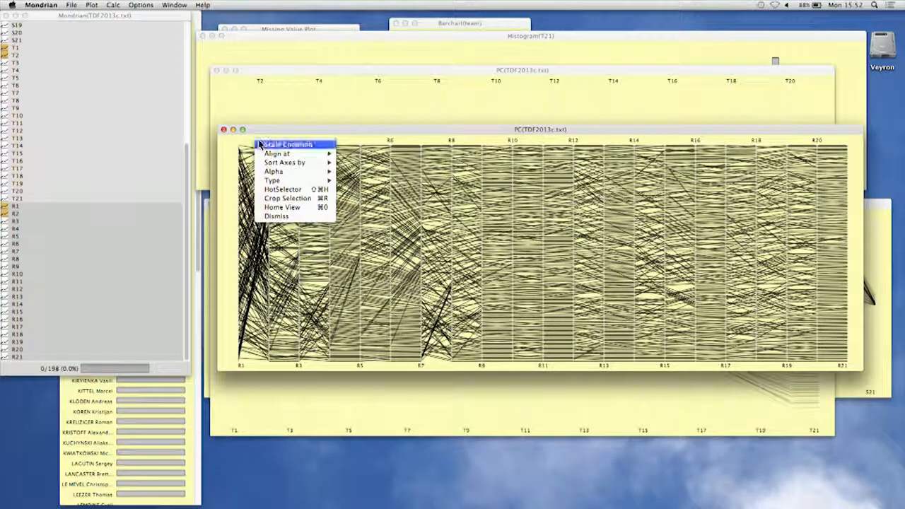
pyautogui.click(269, 144)
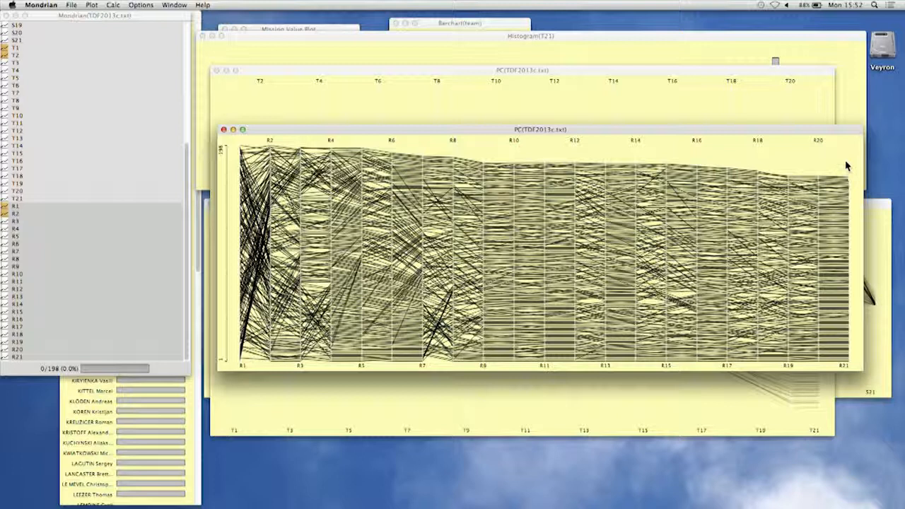
# - Highlight the lowest line at T20 in the T1 to T21 plot and bring the R1 to R21 plot to the front
pyautogui.moveTo(786, 405); pyautogui.dragTo(798, 418)
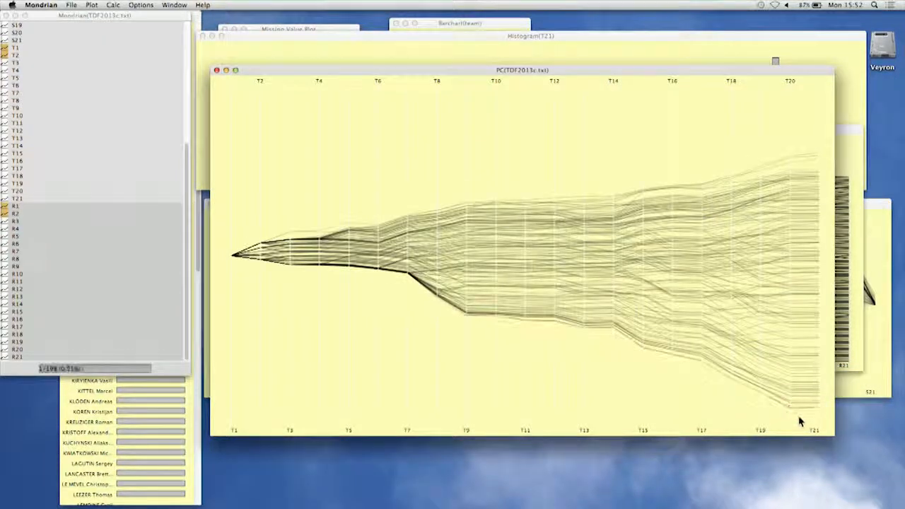
pyautogui.click(851, 136)
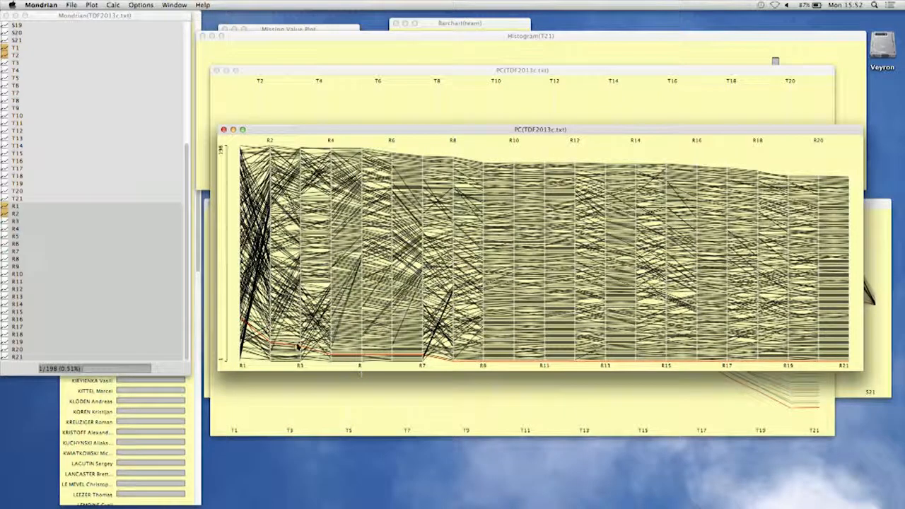
# - Make the lines of the R1 to R21 plot more transparent and shift its window slightly toward the variable list
pyautogui.press('Left')
pyautogui.press('Left')
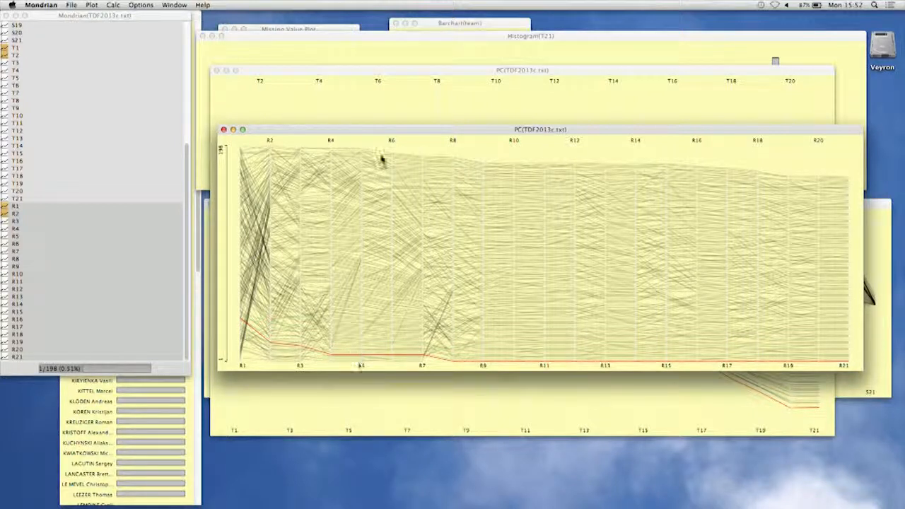
pyautogui.moveTo(381, 136); pyautogui.dragTo(356, 128)
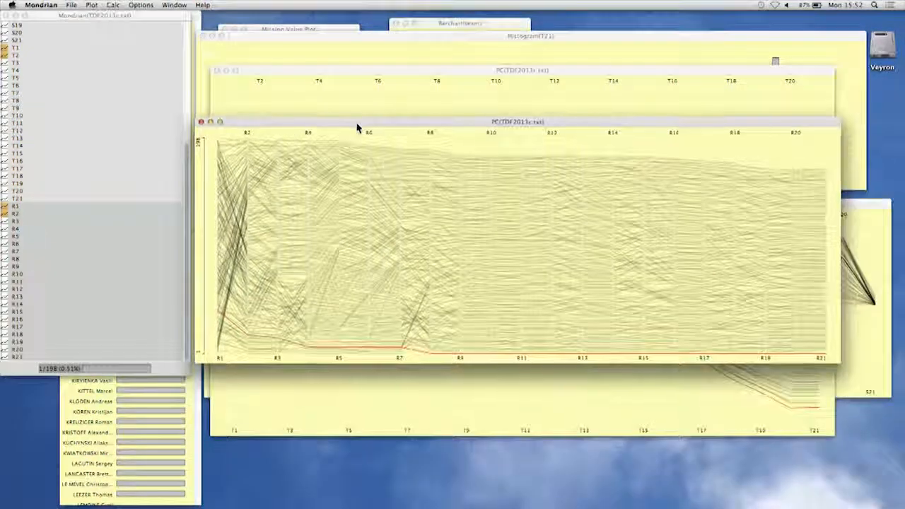